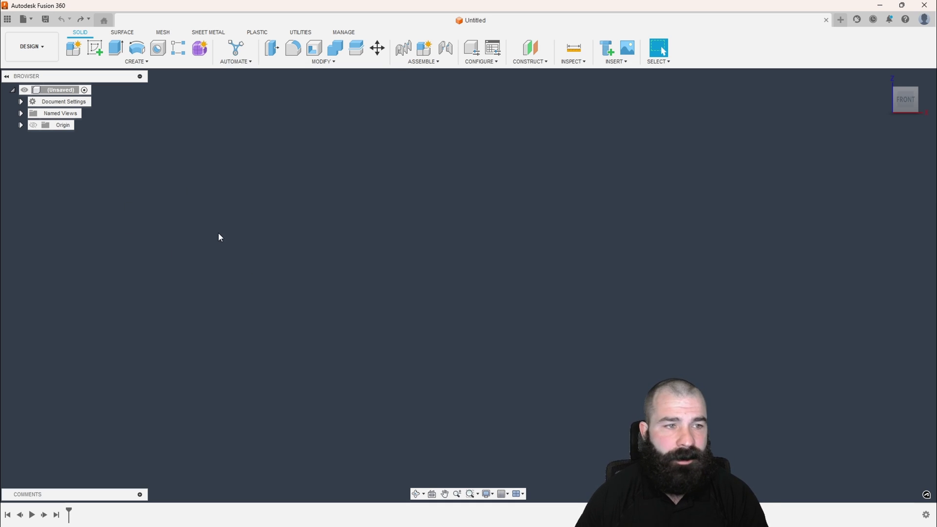
# On the front plane, sketch a wide base rectangle at the origin and a tall narrow rectangle on its right.
pyautogui.click(95, 49)
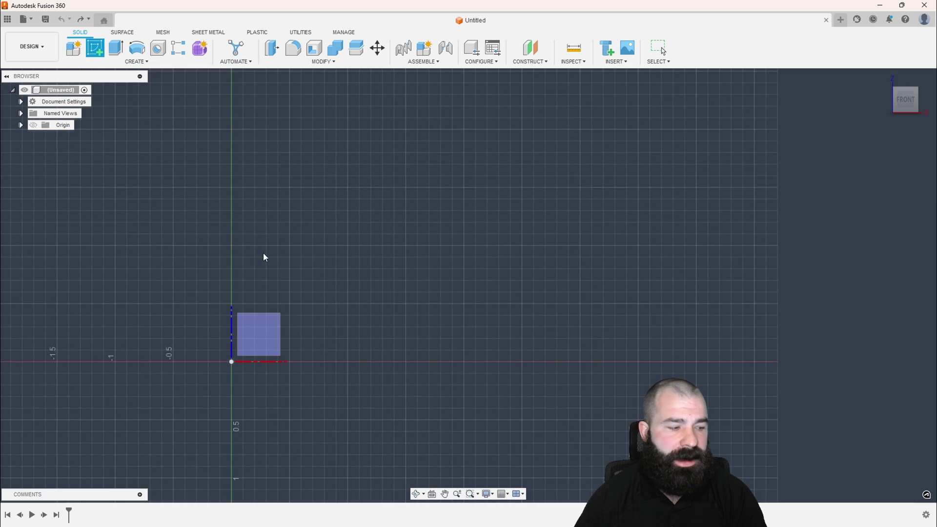
pyautogui.click(271, 342)
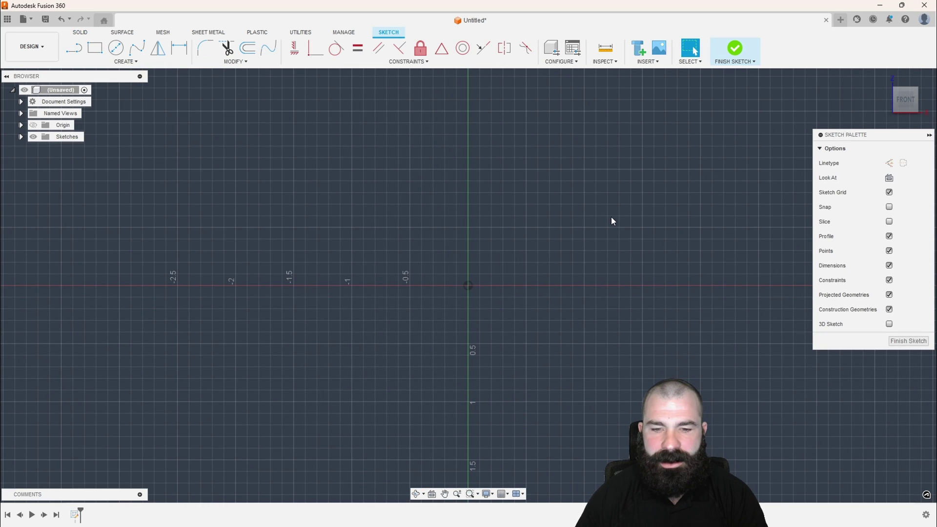
pyautogui.press('r')
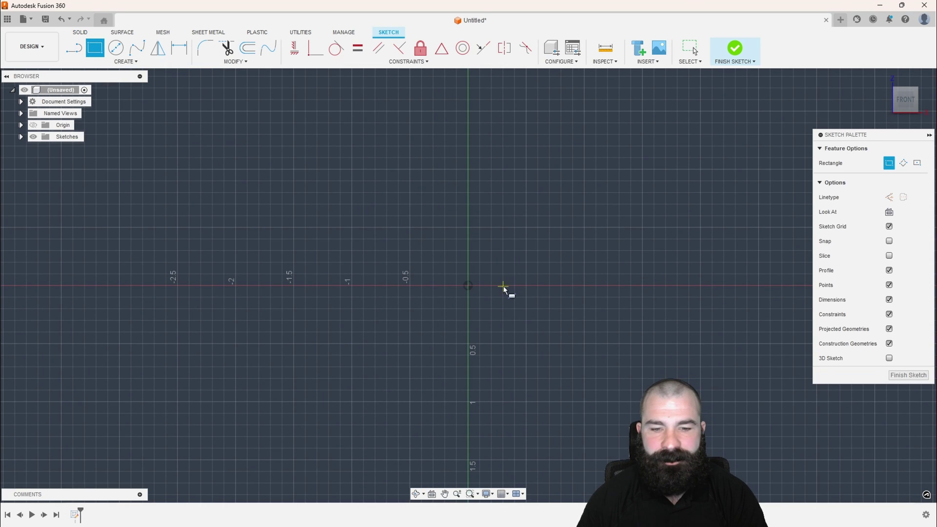
pyautogui.click(467, 286)
pyautogui.click(682, 226)
pyautogui.scroll(-2, 688, 244)
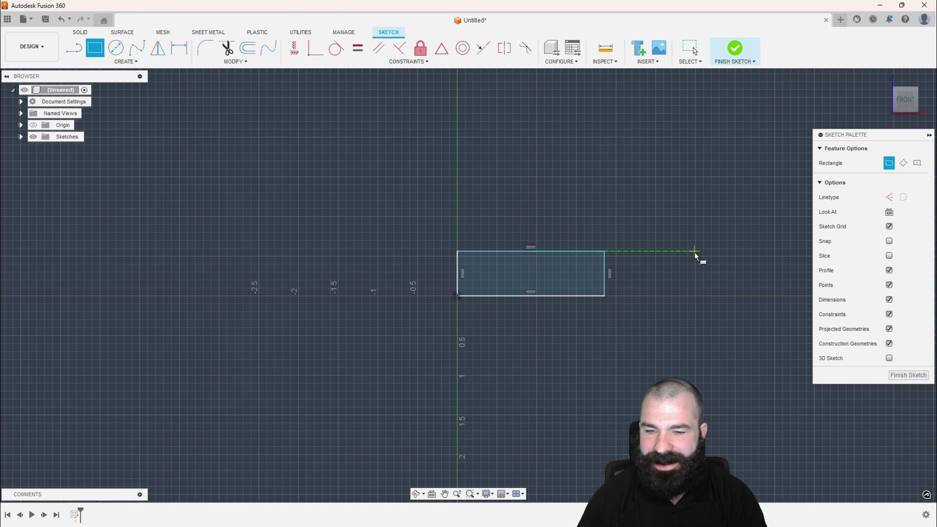
pyautogui.scroll(2, 695, 253)
pyautogui.click(556, 250)
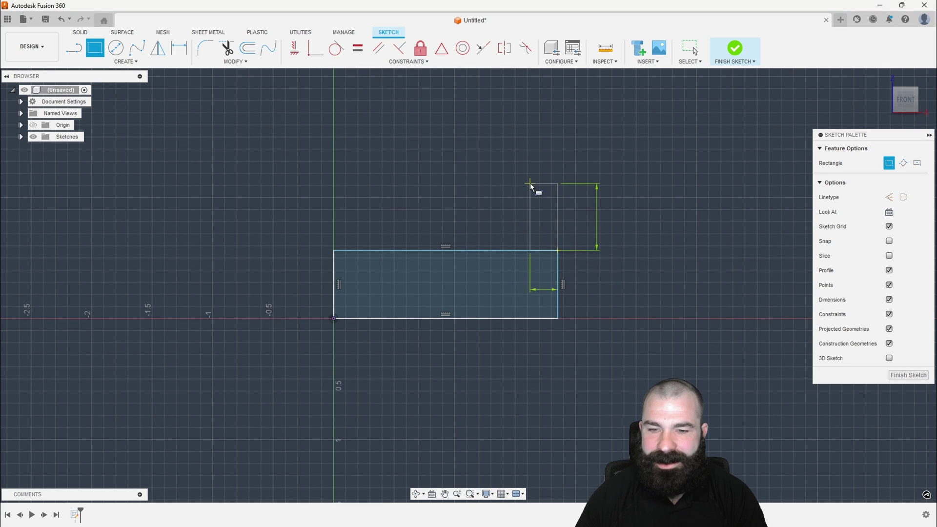
pyautogui.click(531, 184)
# Draw a sloped taper line from the base's top-left corner to the tall rectangle.
pyautogui.click(71, 49)
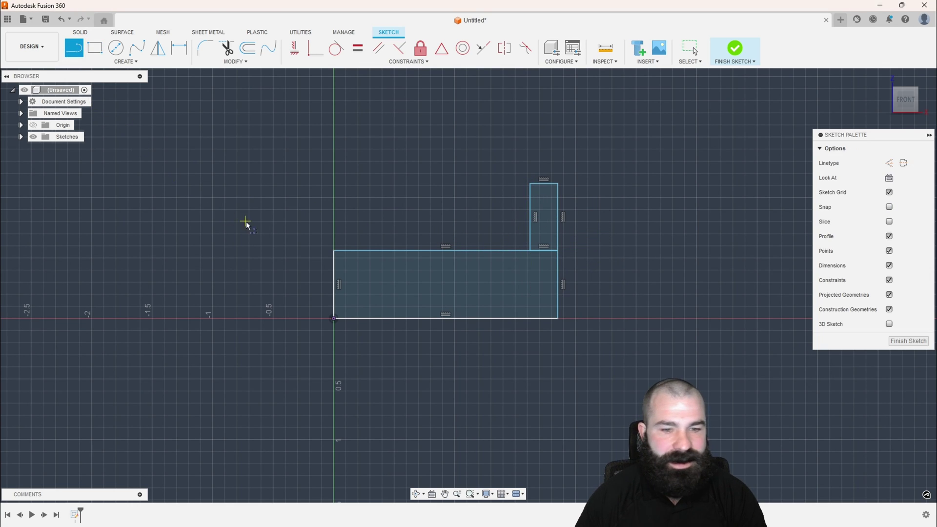
pyautogui.click(333, 251)
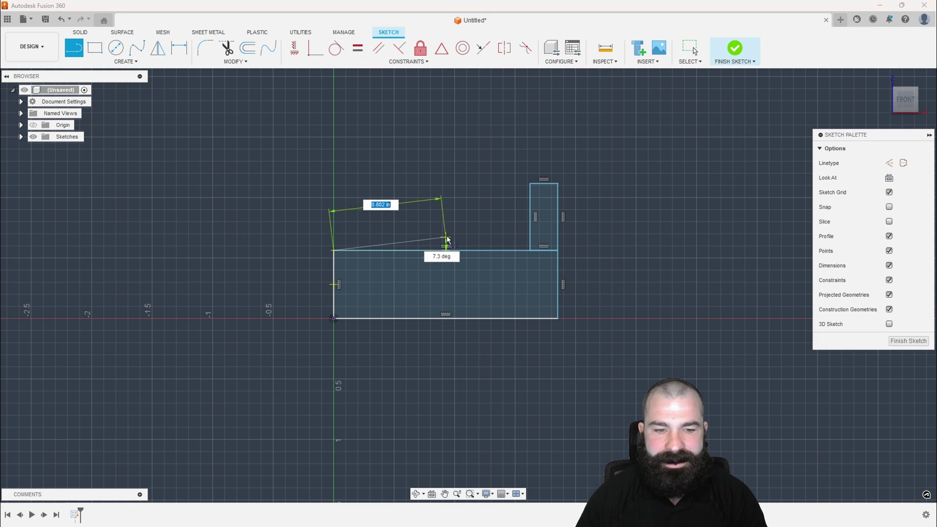
pyautogui.click(531, 209)
pyautogui.scroll(3, 535, 215)
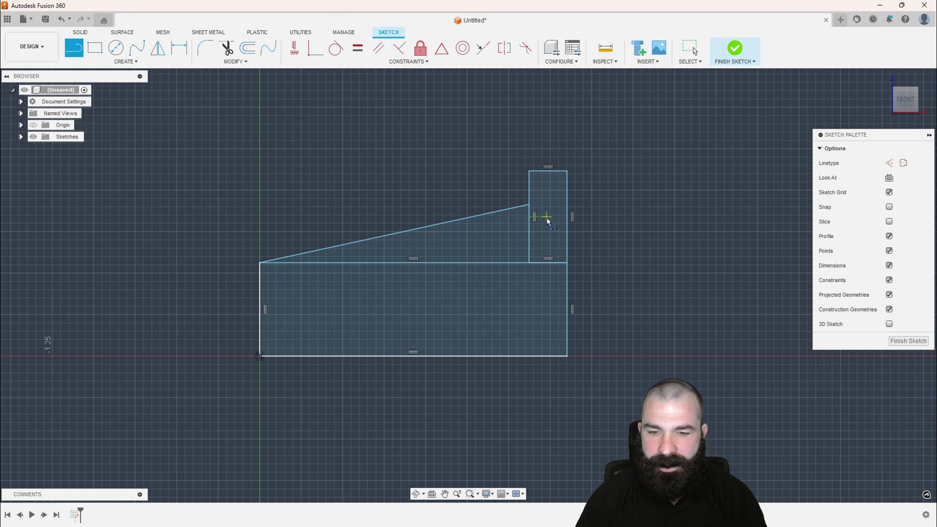
pyautogui.click(94, 49)
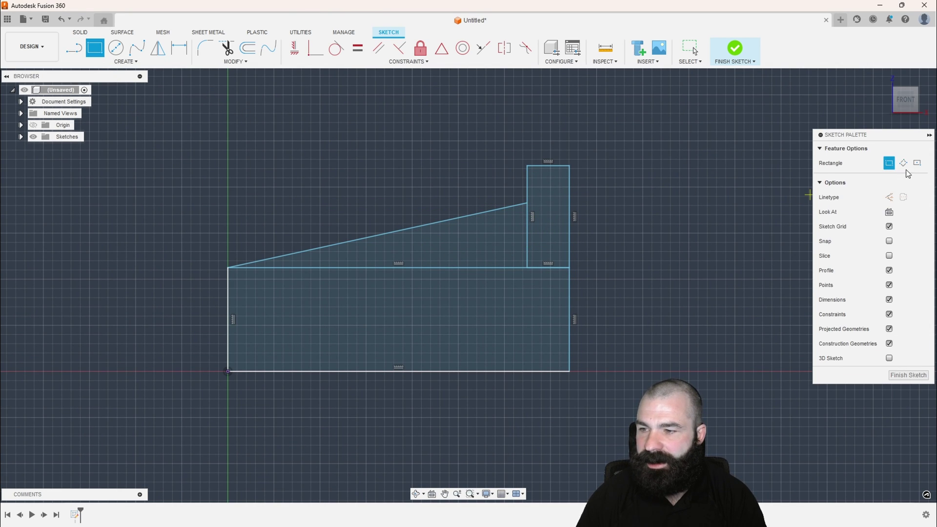
# With Construction linetype on, draw a dashed rectangle from the origin corner to the sloped line.
pyautogui.click(890, 197)
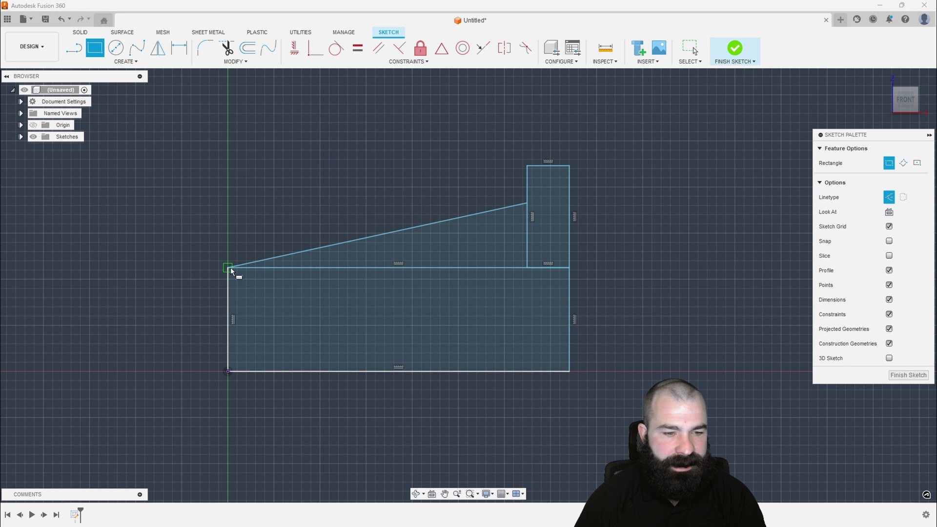
pyautogui.click(369, 237)
pyautogui.click(228, 371)
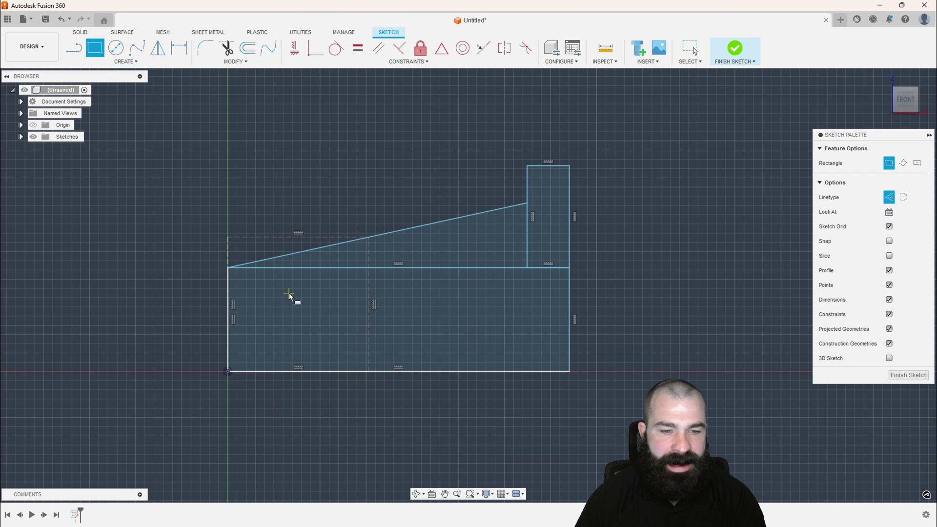
pyautogui.scroll(1, 320, 270)
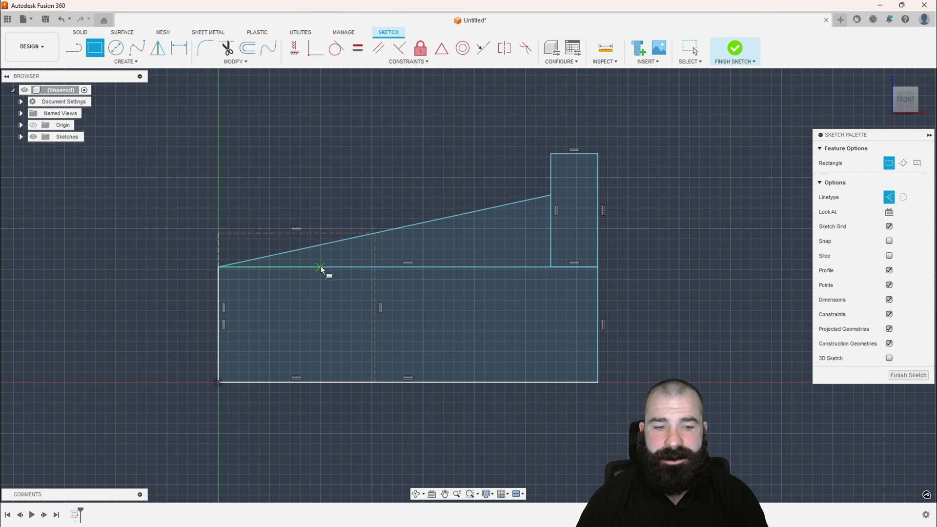
# Dimension the angle between the sloped taper line and the horizontal line to 4°.
pyautogui.press('d')
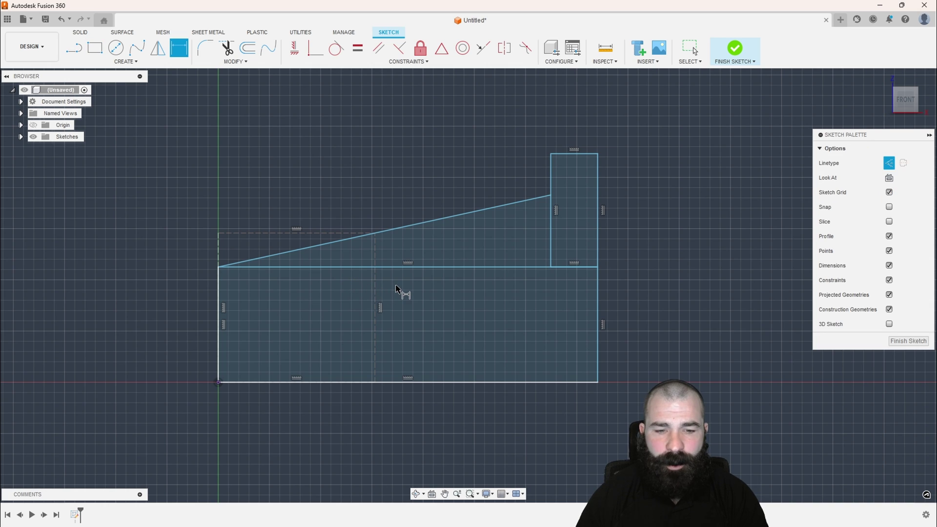
pyautogui.click(415, 228)
pyautogui.click(426, 266)
pyautogui.click(446, 252)
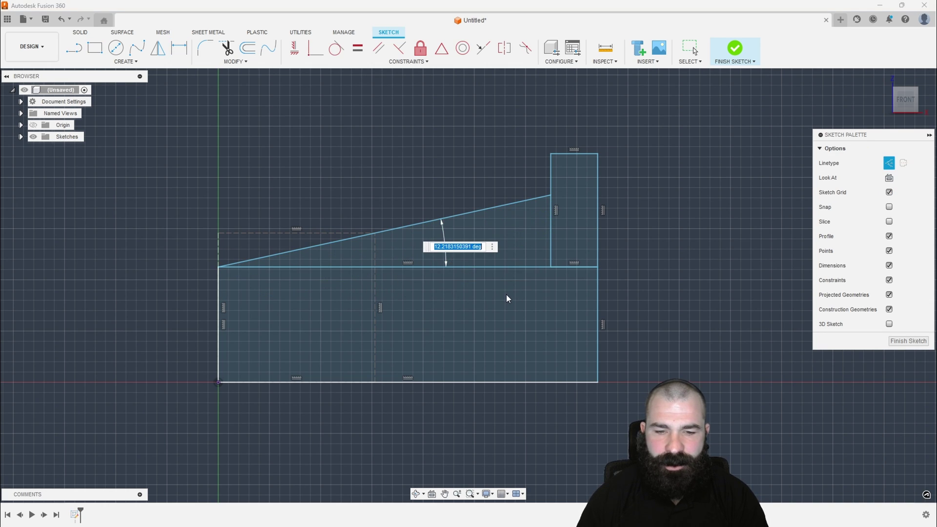
pyautogui.write('4')
pyautogui.press('Return')
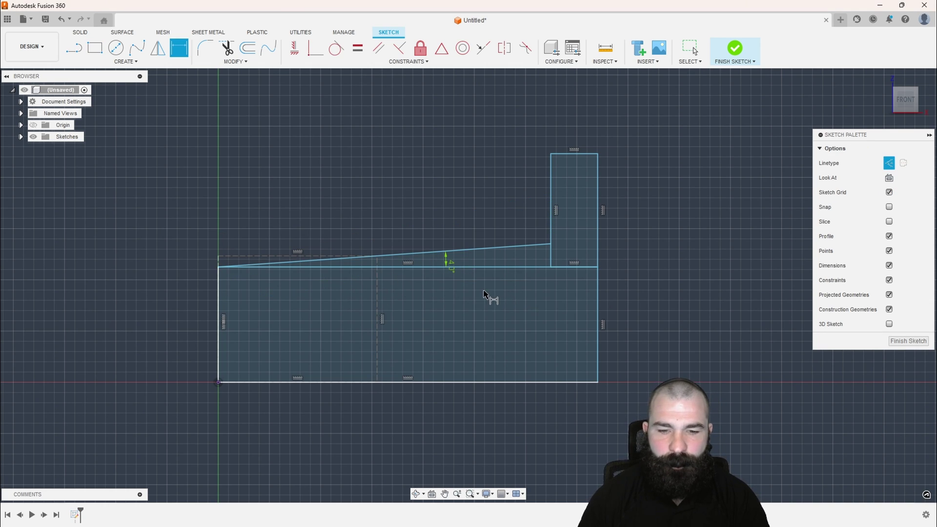
# Set the construction rectangle's top edge width to 0.32, discarding an unwanted vertical dimension.
pyautogui.click(318, 267)
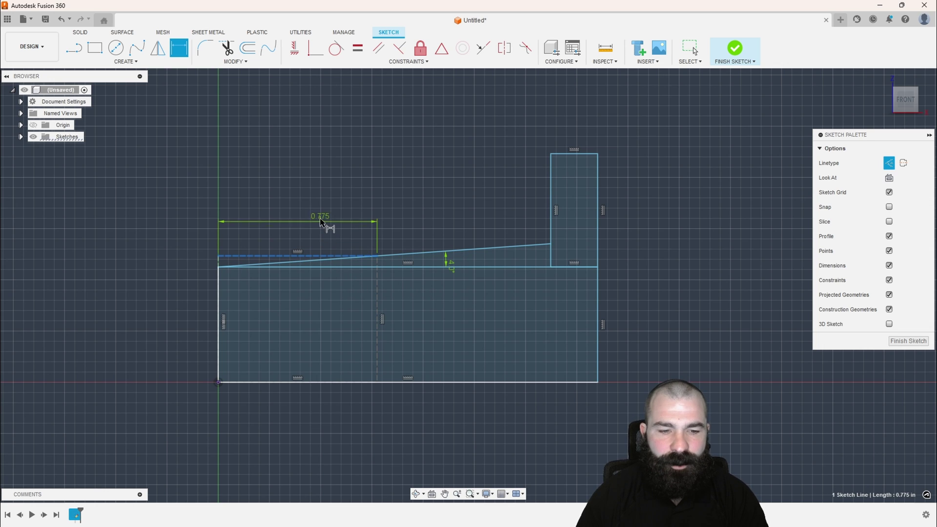
pyautogui.click(322, 206)
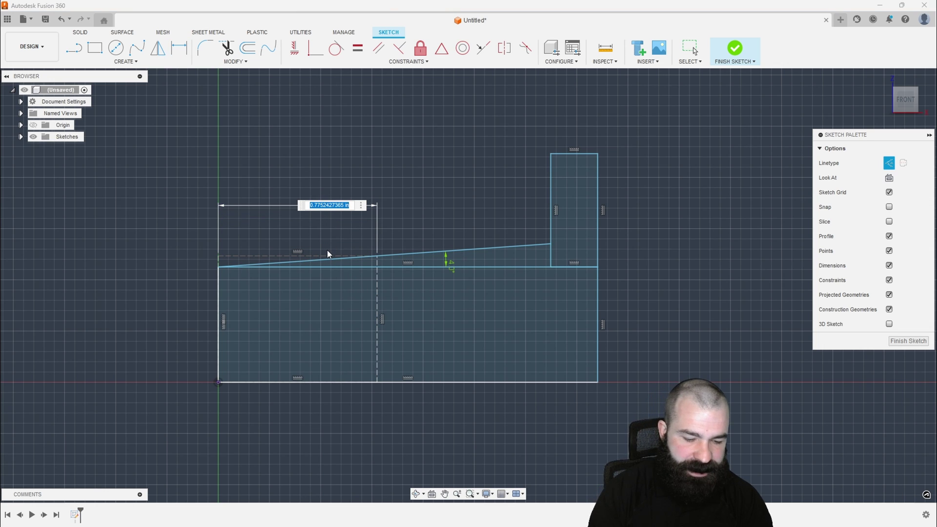
pyautogui.write('.32')
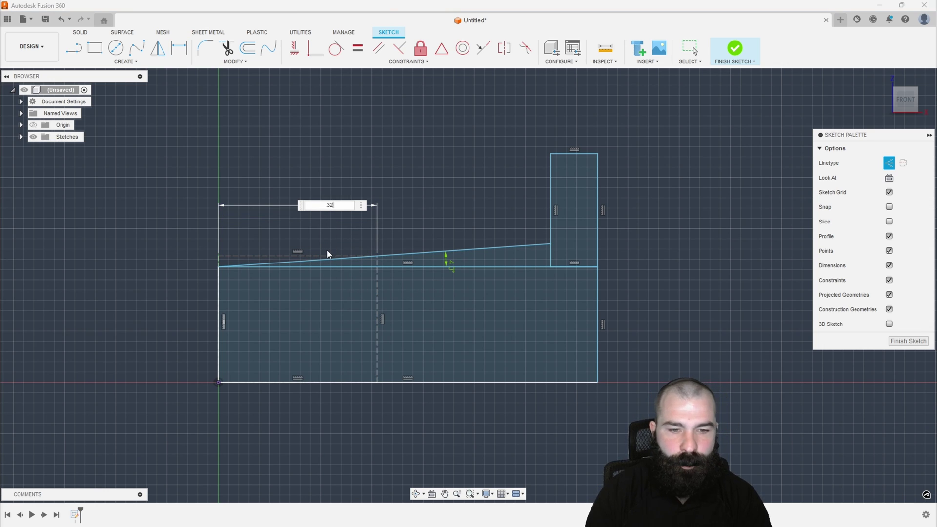
pyautogui.press('Return')
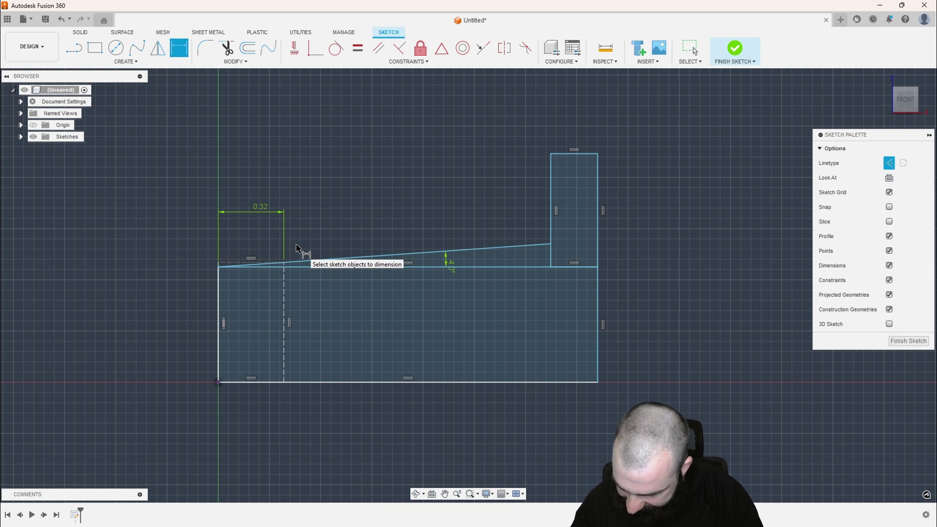
pyautogui.click(283, 310)
pyautogui.click(337, 314)
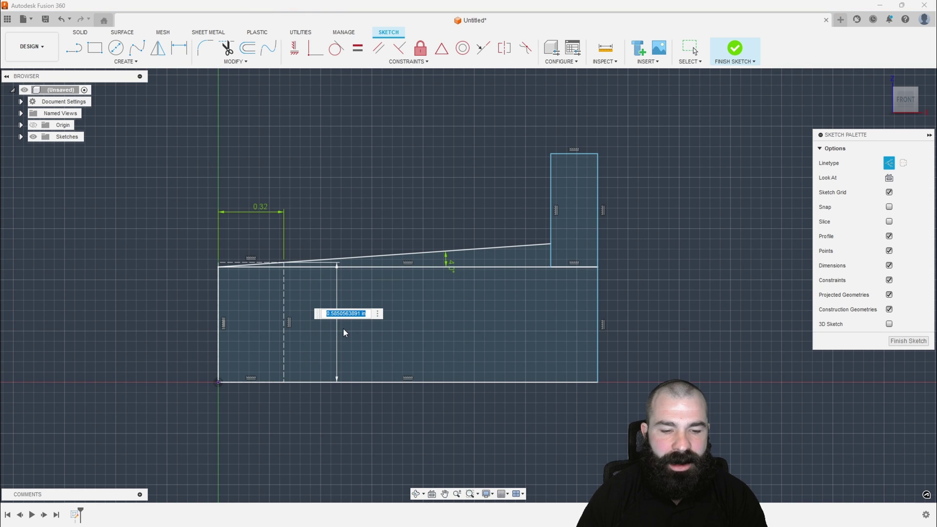
pyautogui.press('Escape')
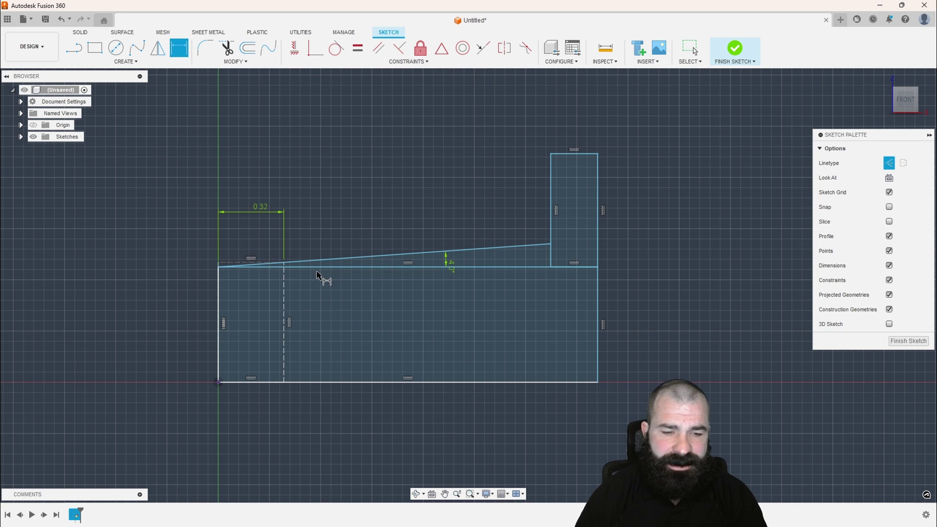
# Attempt a diameter dimension between the top-left and bottom-left segments, then cancel it.
pyautogui.click(334, 267)
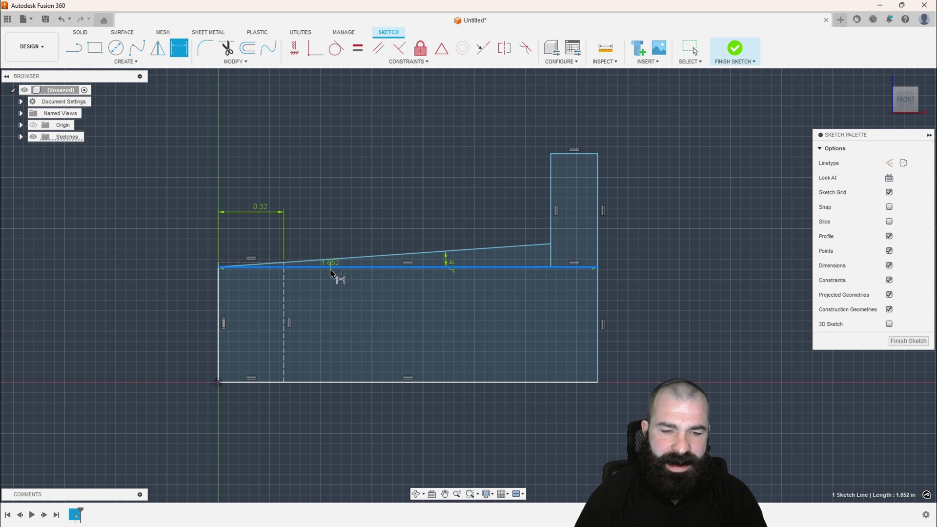
pyautogui.press('Escape')
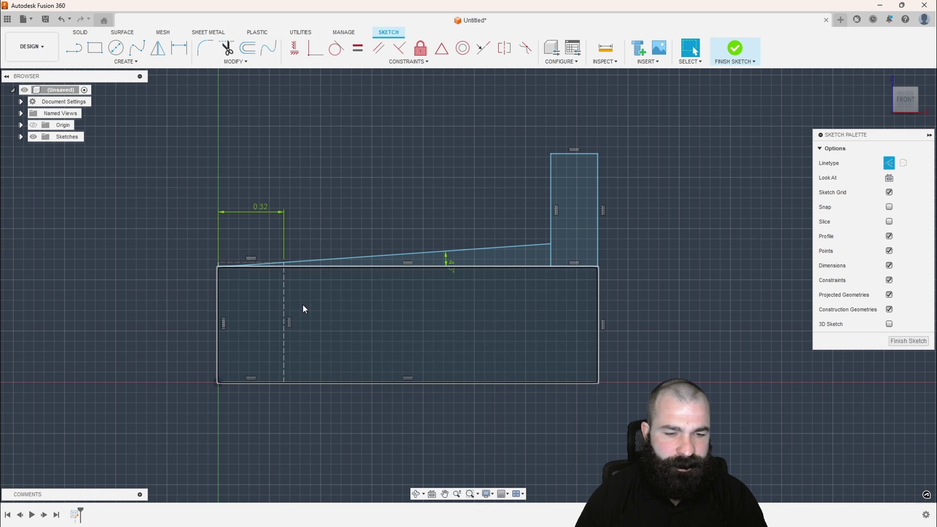
pyautogui.click(240, 264)
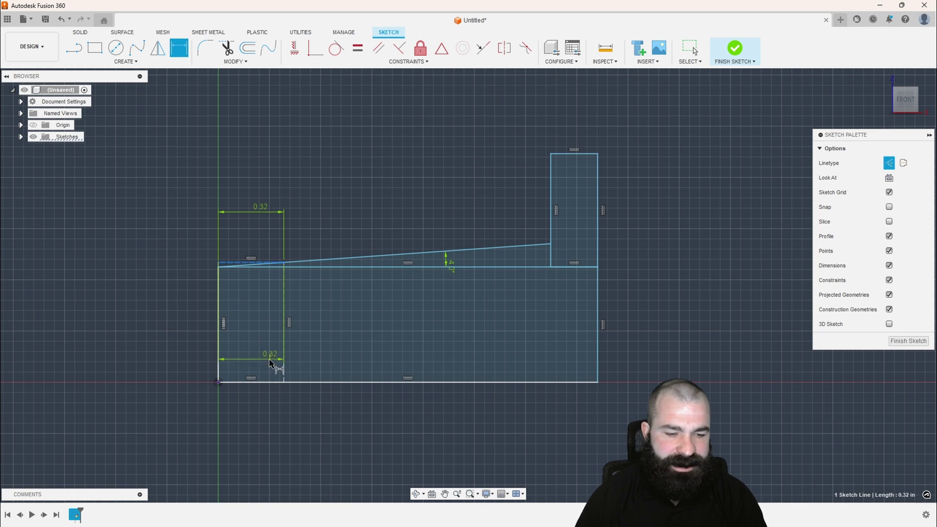
pyautogui.click(264, 383)
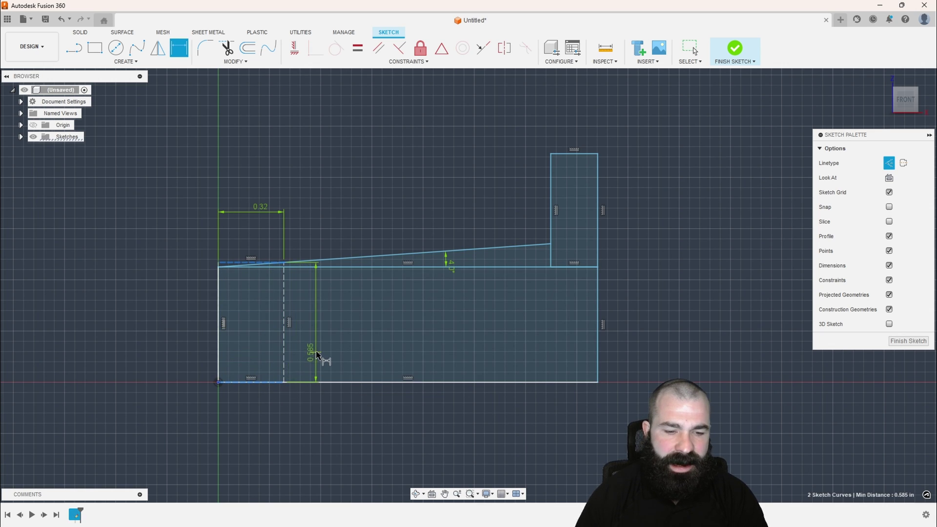
pyautogui.rightClick(317, 352)
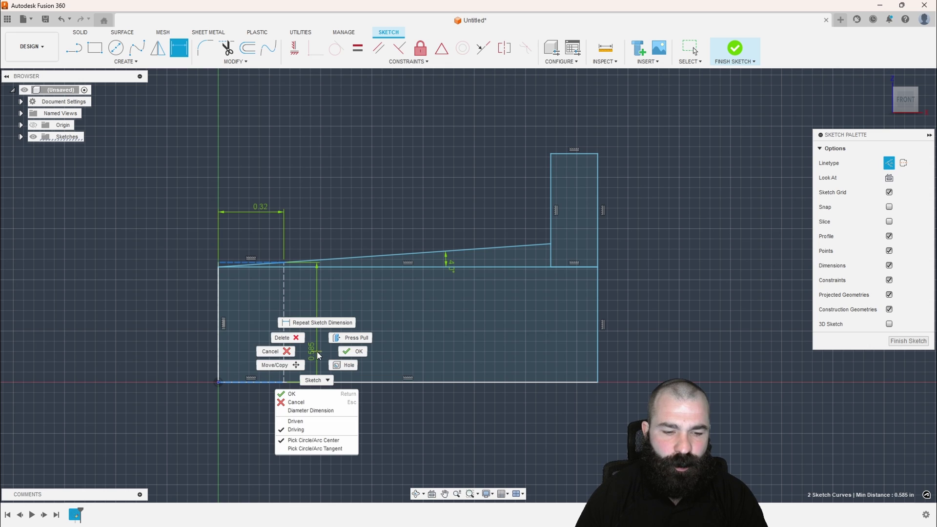
pyautogui.click(311, 410)
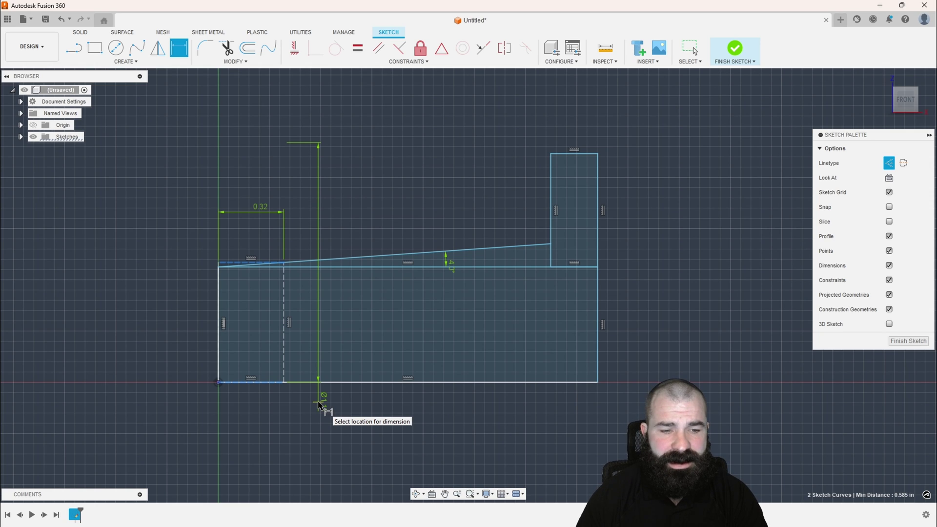
pyautogui.press('Escape')
# Add a Ø0.778 diameter dimension from the bottom centreline to the short top-left segment.
pyautogui.press('d')
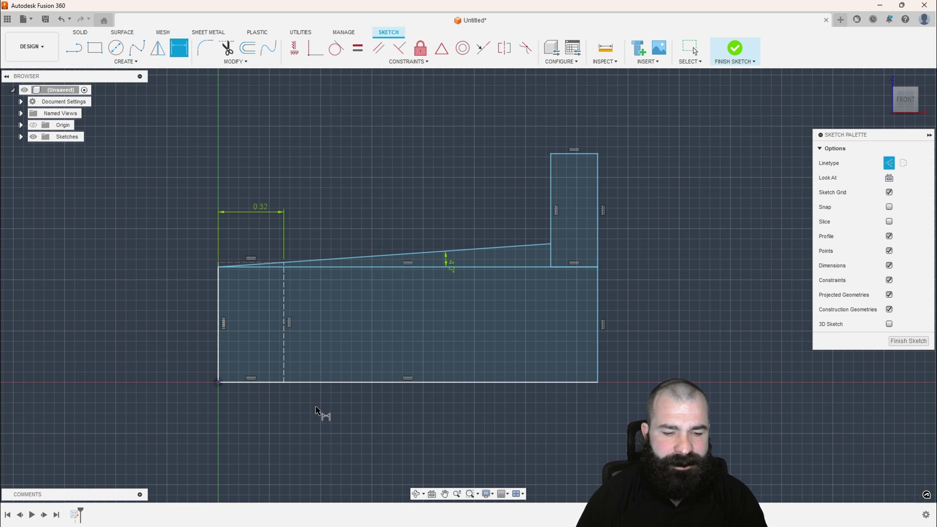
pyautogui.click(298, 383)
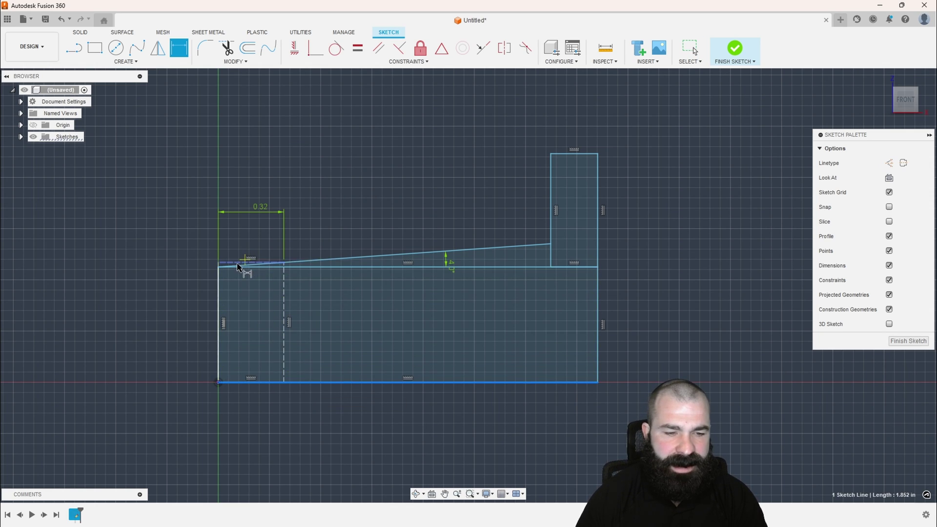
pyautogui.click(238, 265)
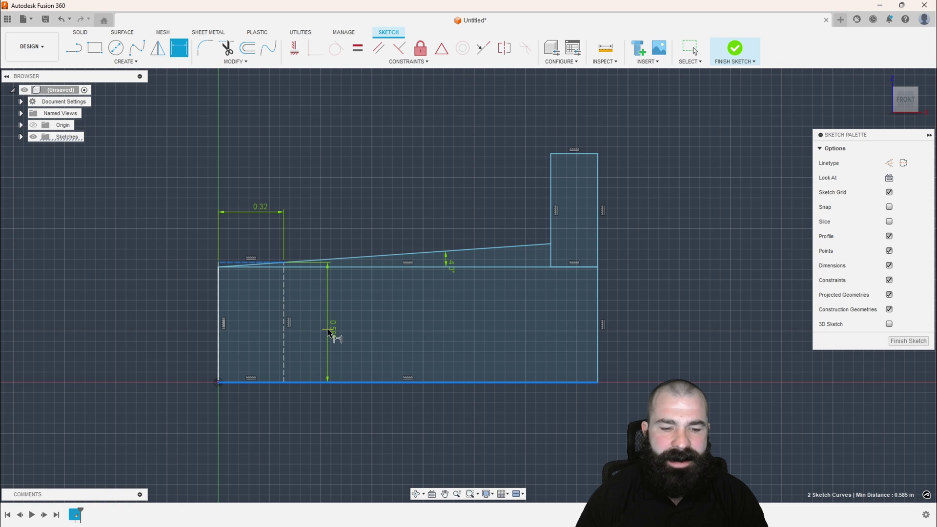
pyautogui.rightClick(330, 327)
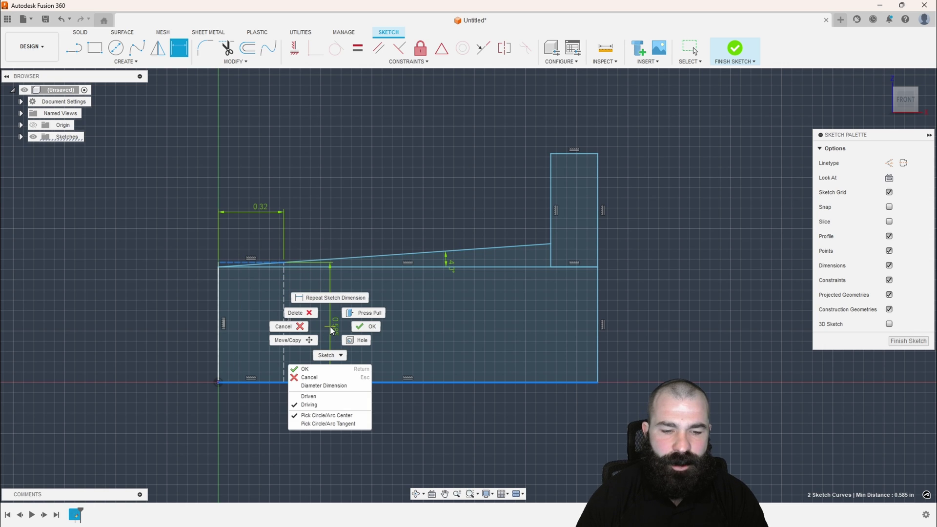
pyautogui.click(324, 386)
pyautogui.scroll(-2, 310, 364)
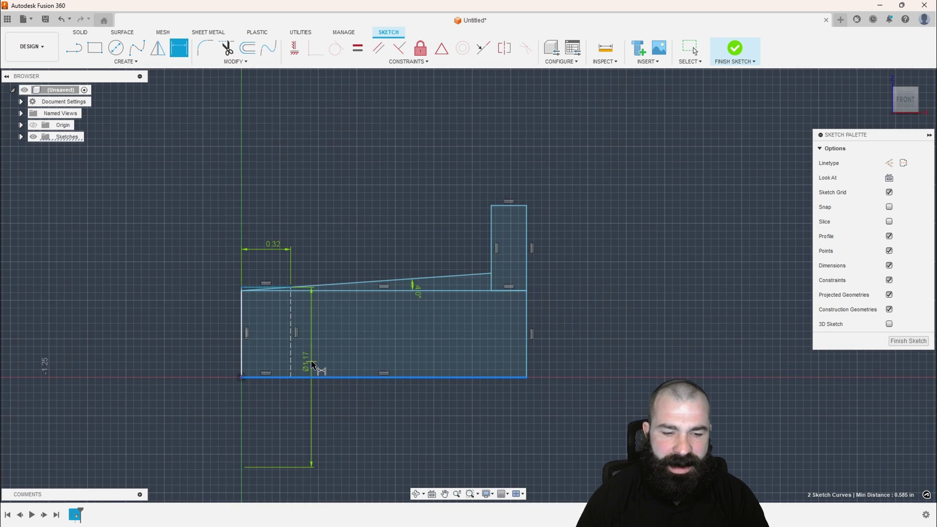
pyautogui.click(321, 399)
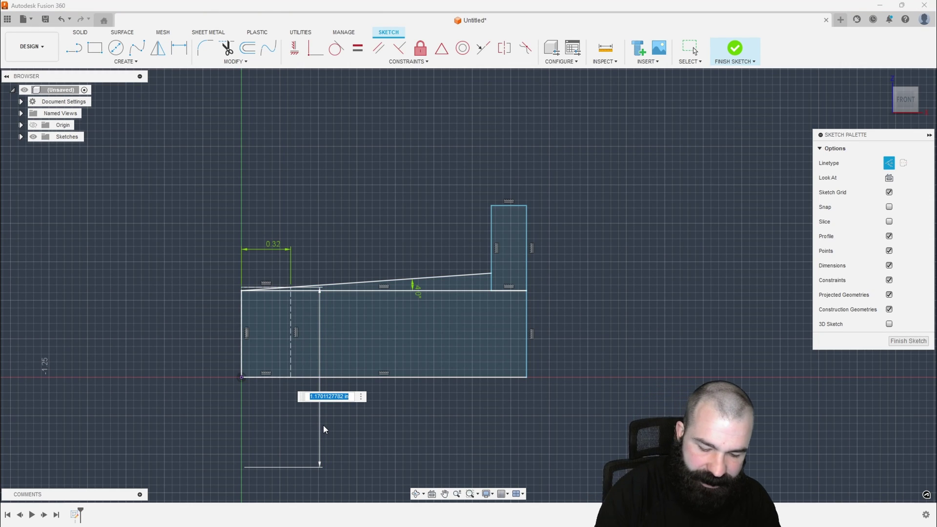
pyautogui.write('.778')
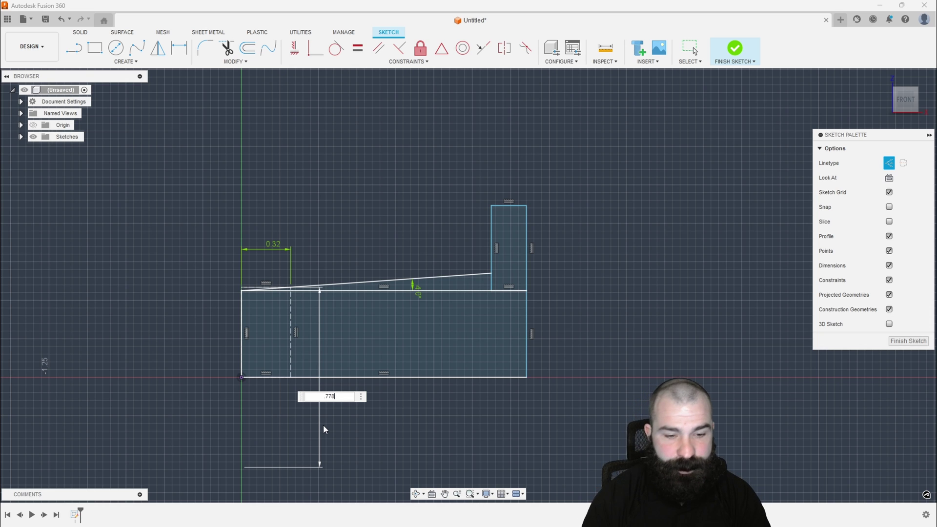
pyautogui.press('Return')
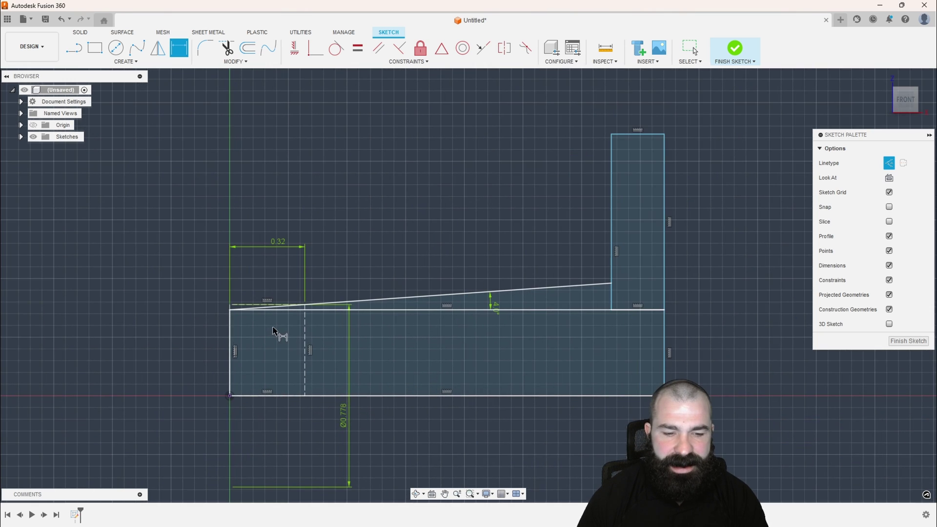
pyautogui.scroll(4, 293, 312)
pyautogui.press('Escape')
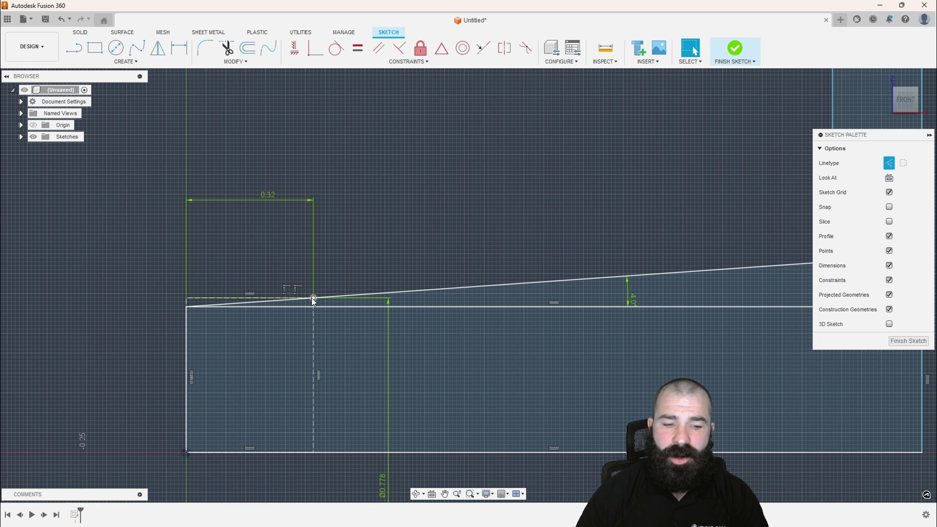
# Drag the profile's left and right edges inward to shorten the base.
pyautogui.scroll(-2, 276, 277)
pyautogui.click(387, 289)
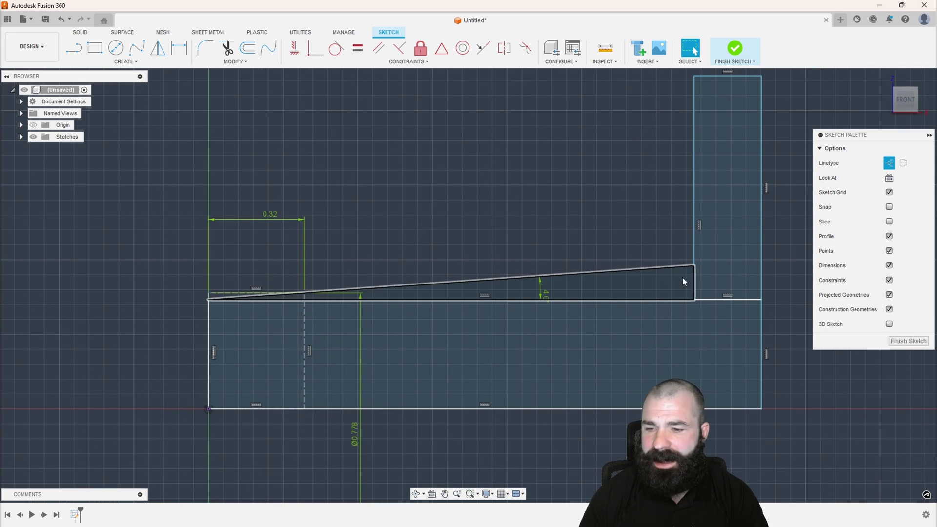
pyautogui.moveTo(695, 279); pyautogui.dragTo(471, 295)
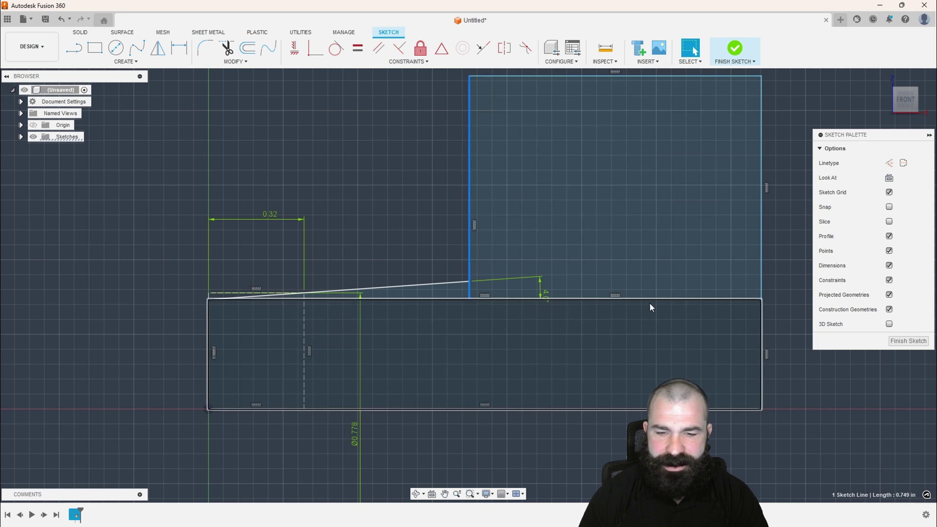
pyautogui.moveTo(762, 280)
pyautogui.mouseDown()
pyautogui.moveTo(604, 297)
pyautogui.moveTo(532, 292)
pyautogui.mouseUp()
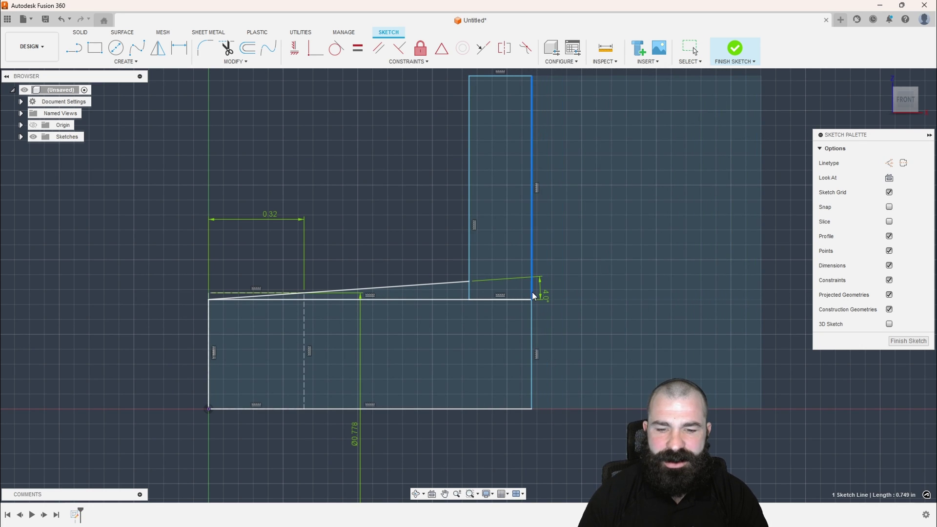
# Drag the tall rectangle's top edge down so it forms a short collar above the taper.
pyautogui.scroll(-1, 543, 355)
pyautogui.scroll(3, 390, 325)
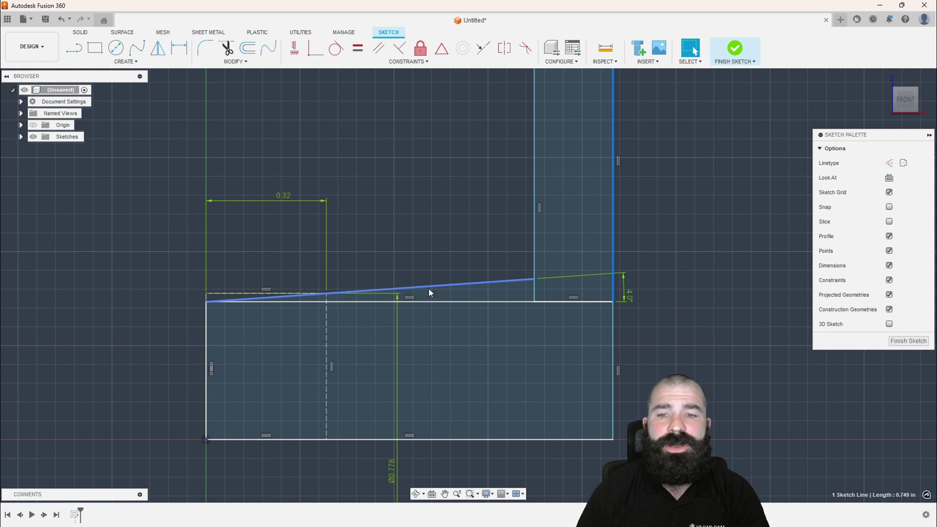
pyautogui.scroll(-1, 428, 288)
pyautogui.moveTo(545, 74); pyautogui.dragTo(541, 256)
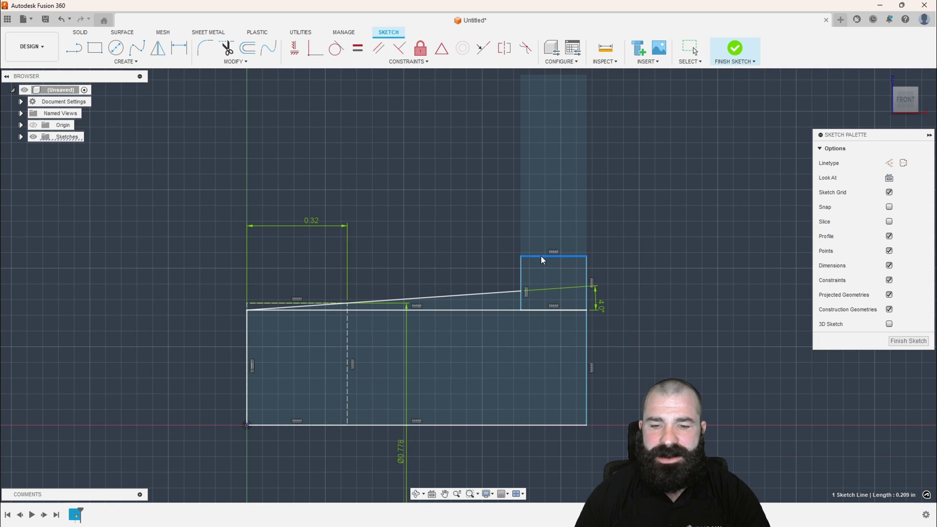
# Finish the sketch and start a Revolve with the tapered wedge and large rectangle as profiles.
pyautogui.click(906, 341)
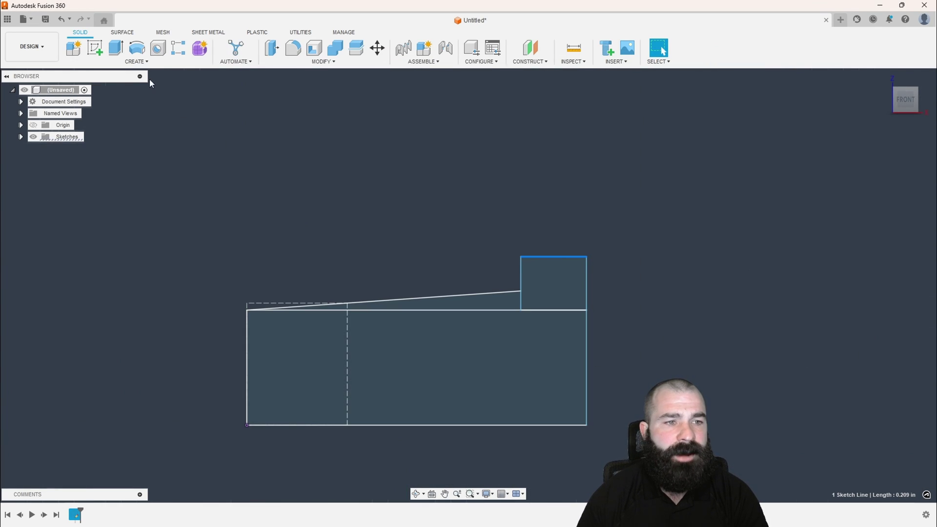
pyautogui.click(137, 48)
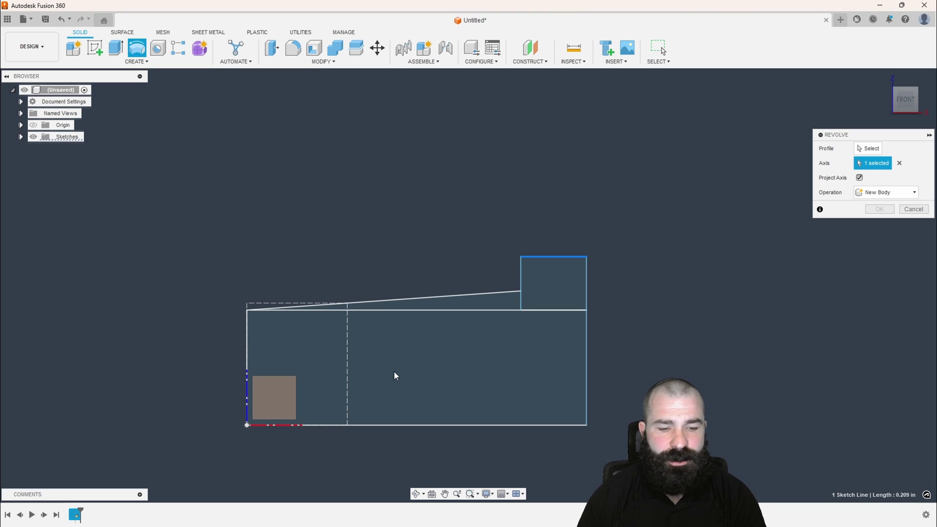
pyautogui.click(899, 163)
pyautogui.click(439, 306)
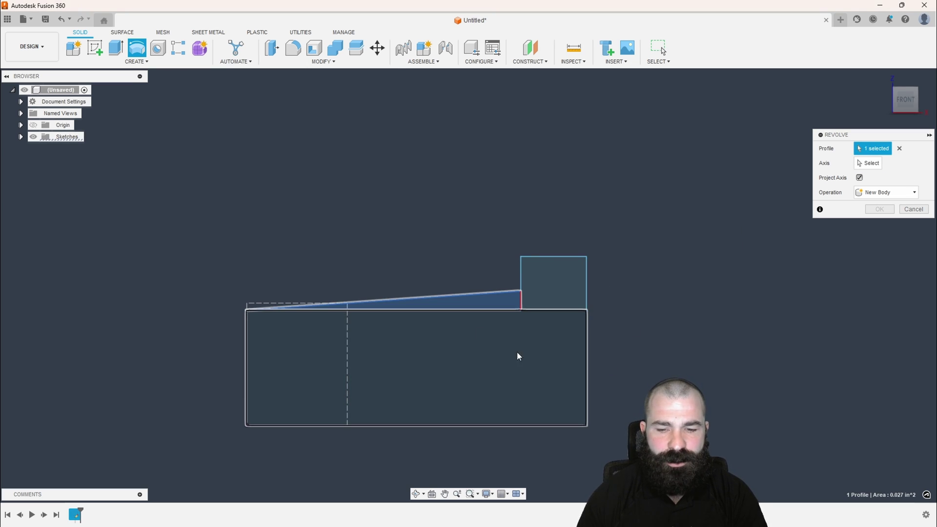
pyautogui.keyDown('shift'); pyautogui.moveTo(517, 356); pyautogui.dragTo(488, 362, button='middle'); pyautogui.keyUp('shift')
pyautogui.click(487, 363)
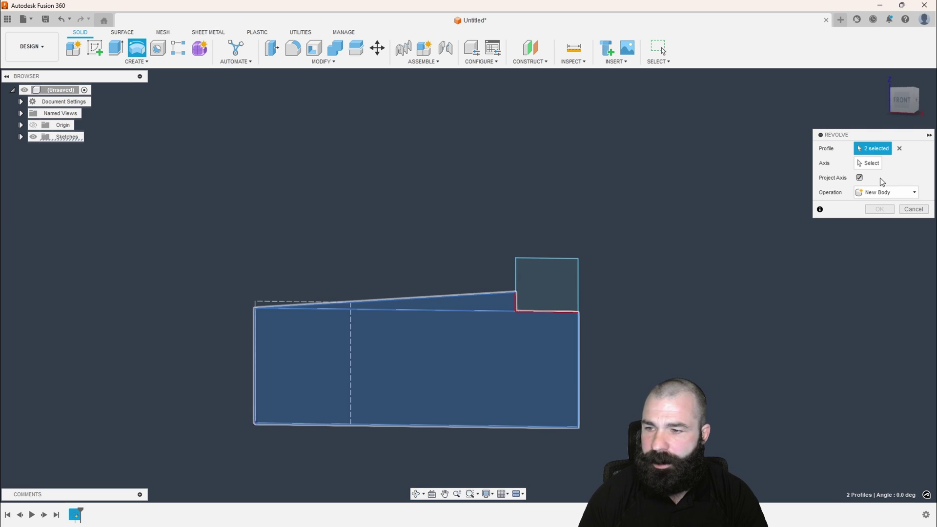
# Revolve 360° about the sketch's bottom edge, including the collar profile, and view from the front.
pyautogui.click(868, 163)
pyautogui.click(465, 426)
pyautogui.keyDown('shift'); pyautogui.moveTo(463, 428); pyautogui.dragTo(456, 355, button='middle'); pyautogui.keyUp('shift')
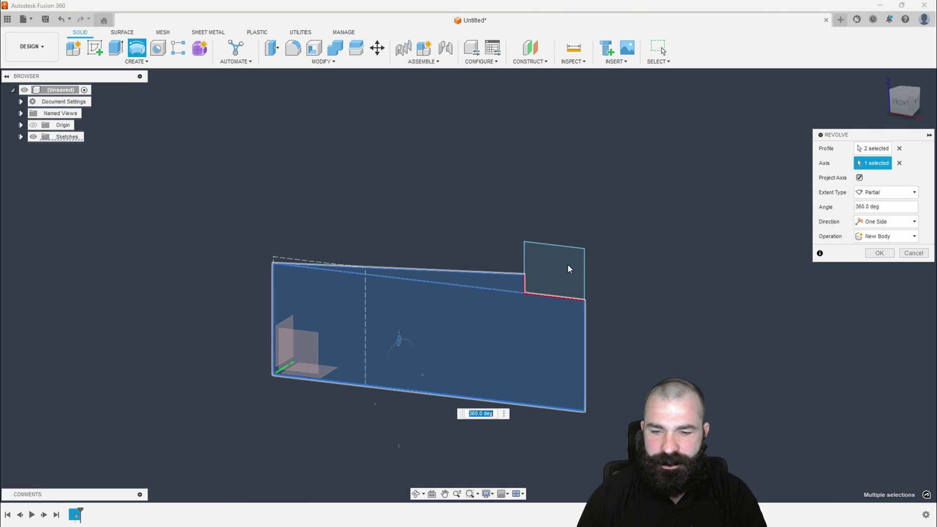
pyautogui.click(576, 272)
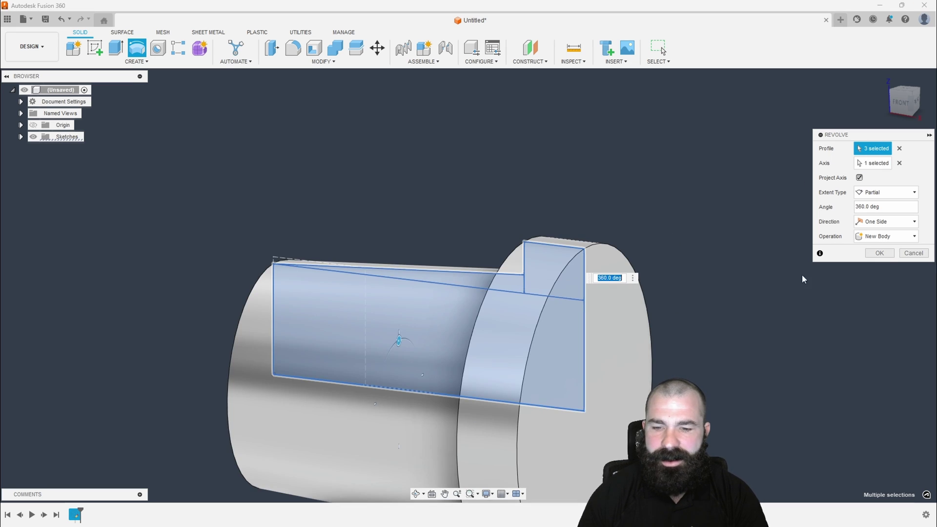
pyautogui.click(879, 253)
pyautogui.click(901, 103)
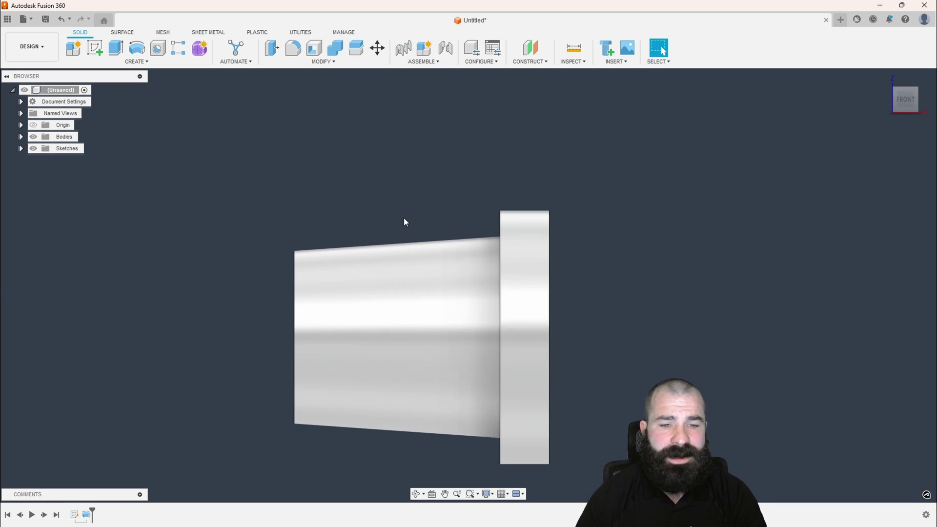
# Save the design under the name '1/2 NPT' in the NPT Workflow folder.
pyautogui.scroll(-1, 409, 183)
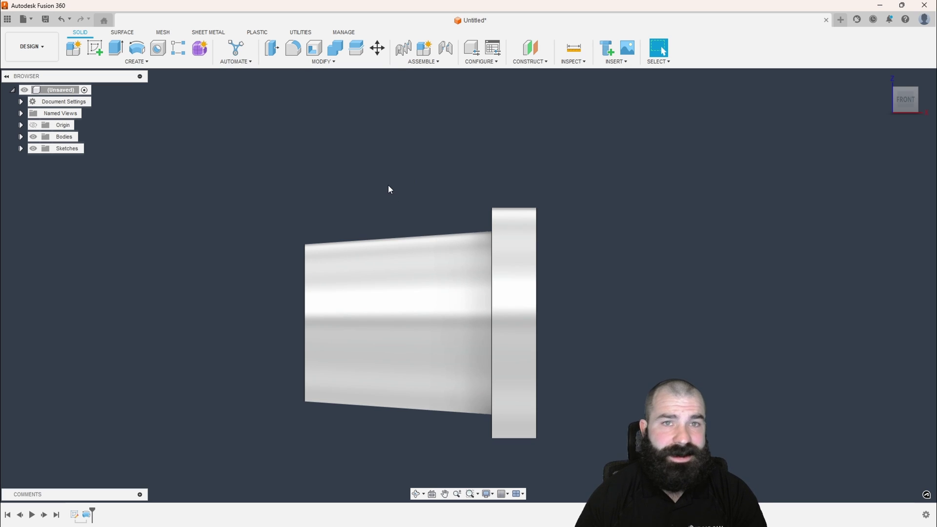
pyautogui.click(46, 20)
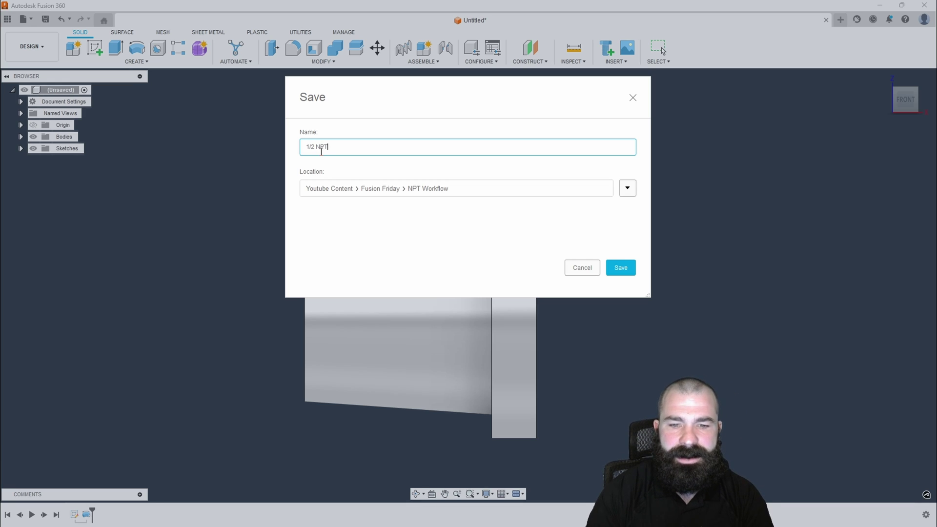
pyautogui.press('Return')
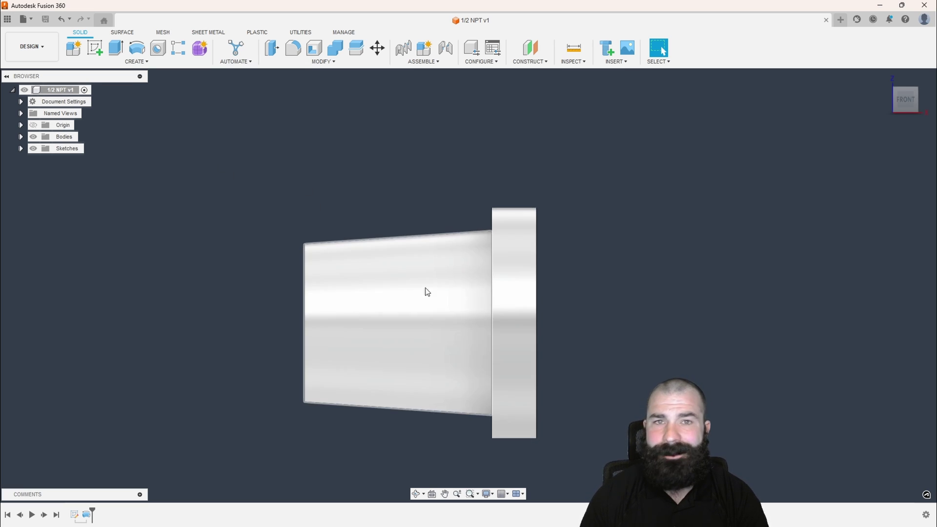
# In the Manufacture workspace, create Setup1 with the Turning operation type.
pyautogui.click(32, 47)
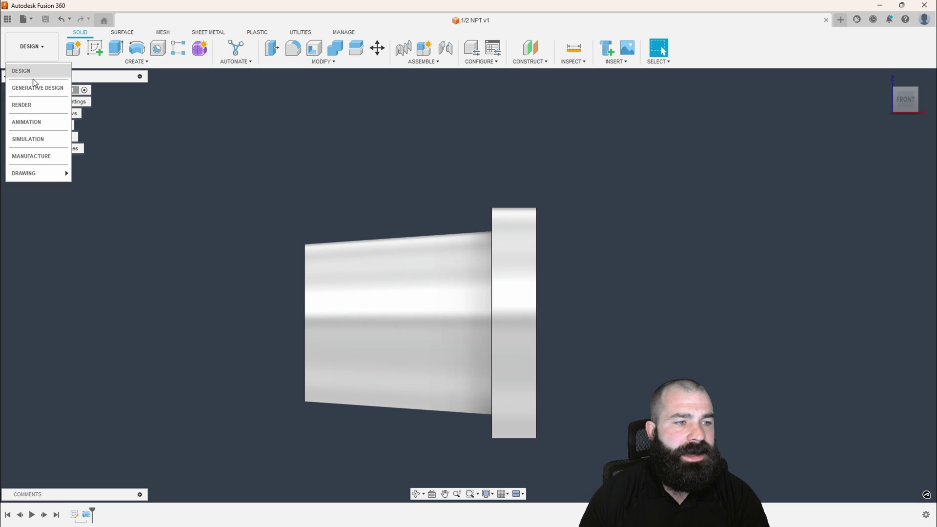
pyautogui.click(44, 155)
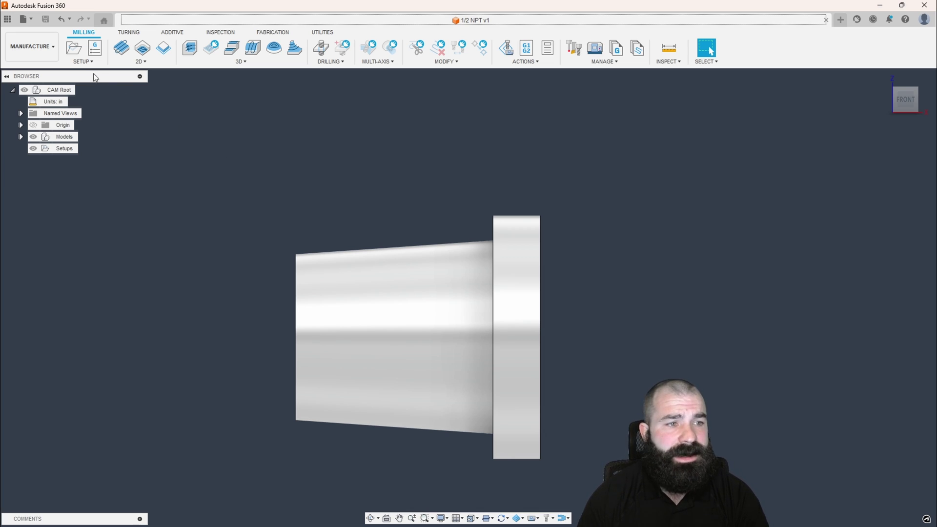
pyautogui.click(73, 47)
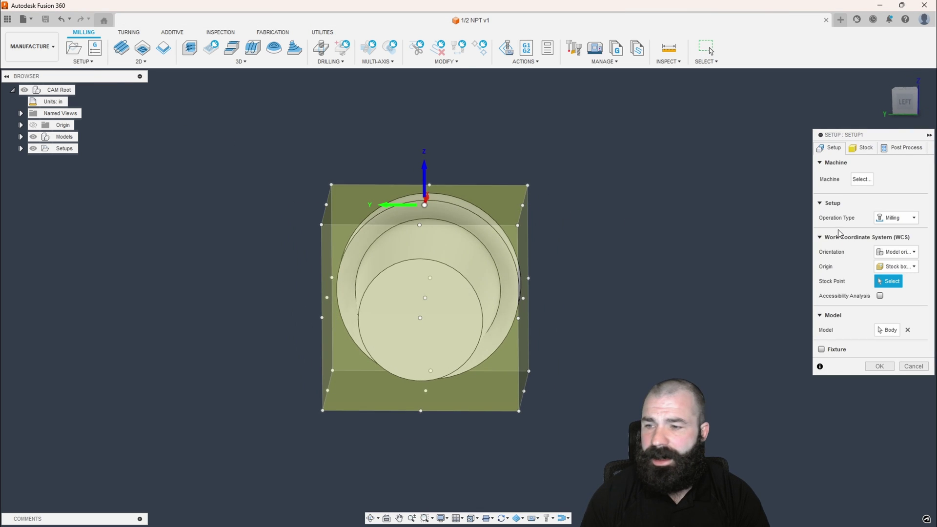
pyautogui.click(896, 217)
pyautogui.click(893, 239)
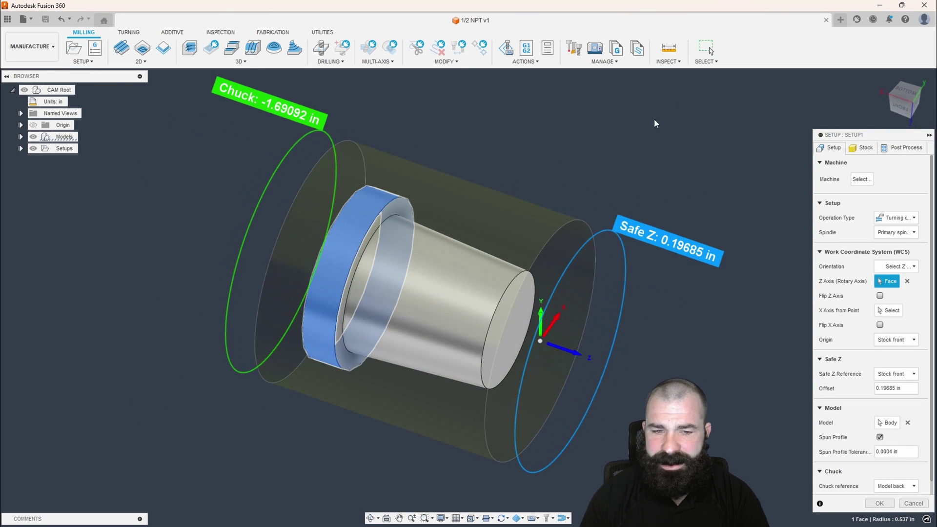
pyautogui.click(886, 508)
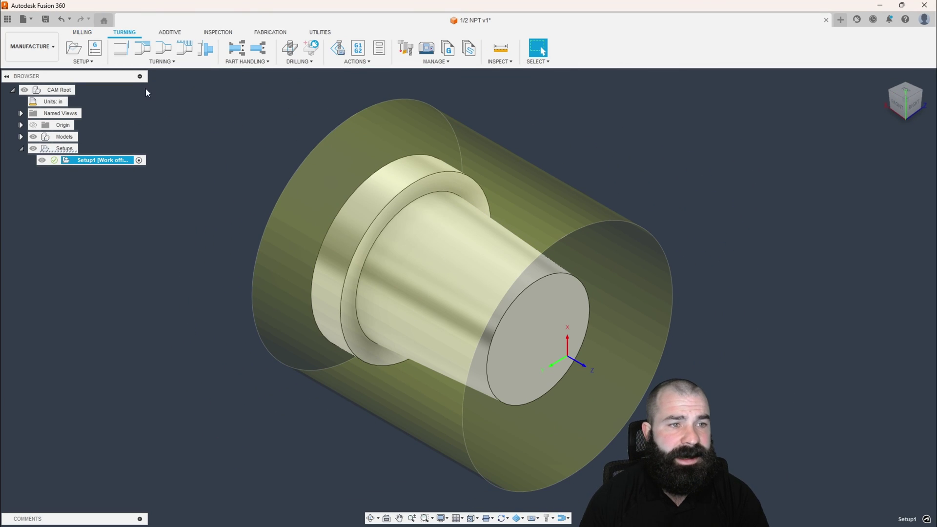
# Create a multi-pass Face1 operation using the CNMT32.52 DCLN-R right-hand insert.
pyautogui.click(121, 48)
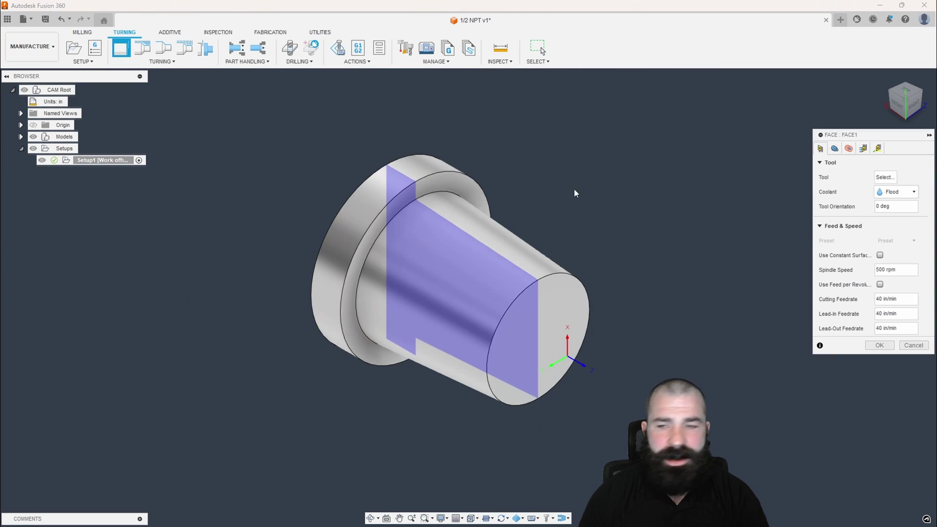
pyautogui.click(885, 177)
pyautogui.click(193, 176)
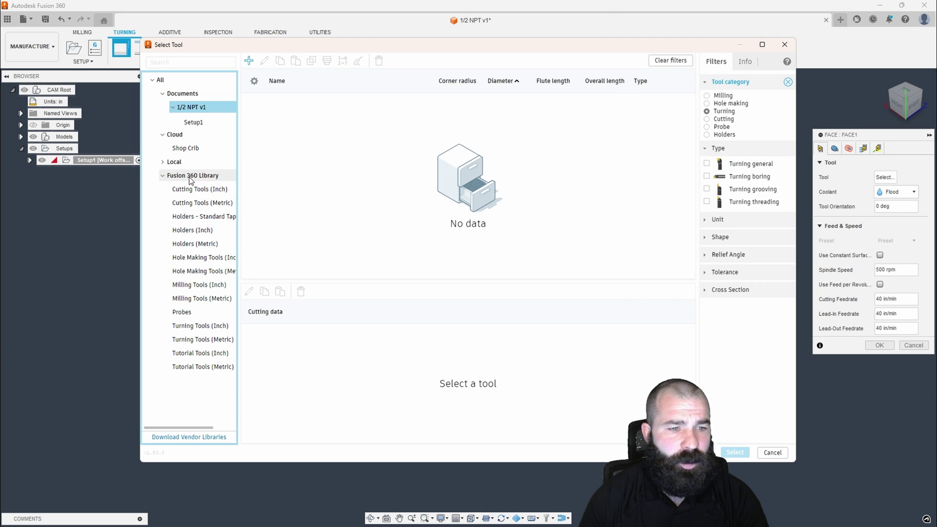
pyautogui.click(364, 133)
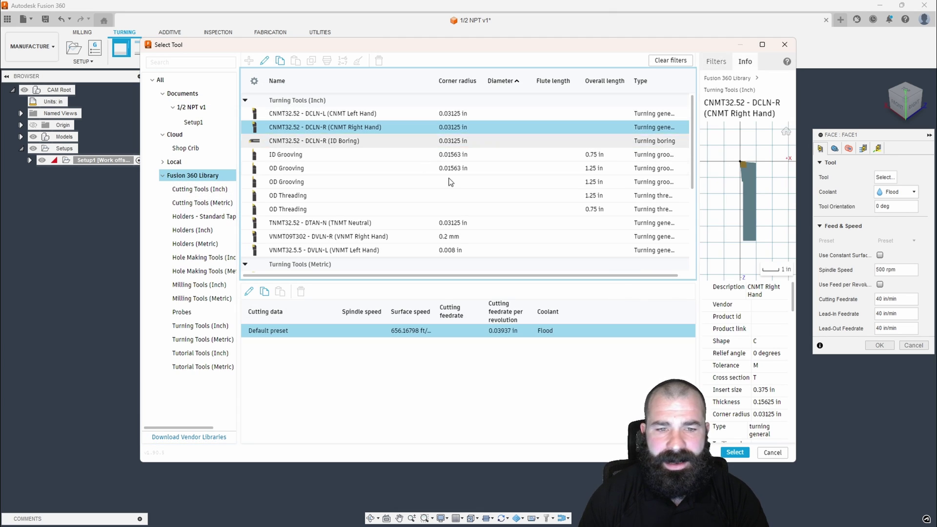
pyautogui.click(735, 453)
pyautogui.click(835, 148)
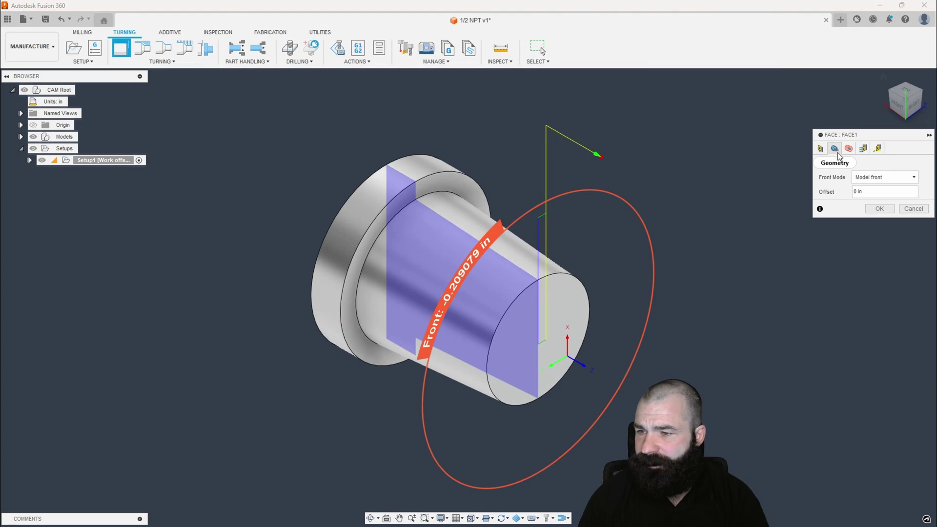
pyautogui.click(863, 148)
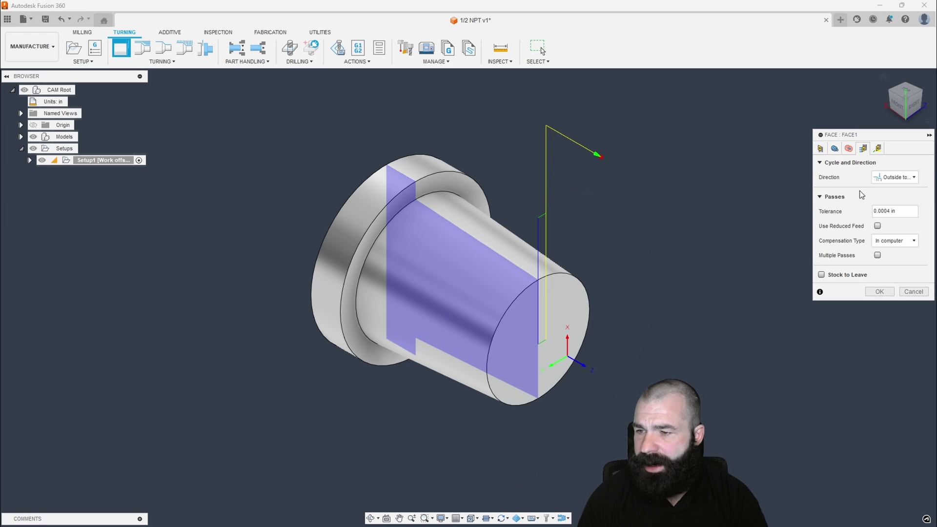
pyautogui.click(878, 256)
pyautogui.click(880, 336)
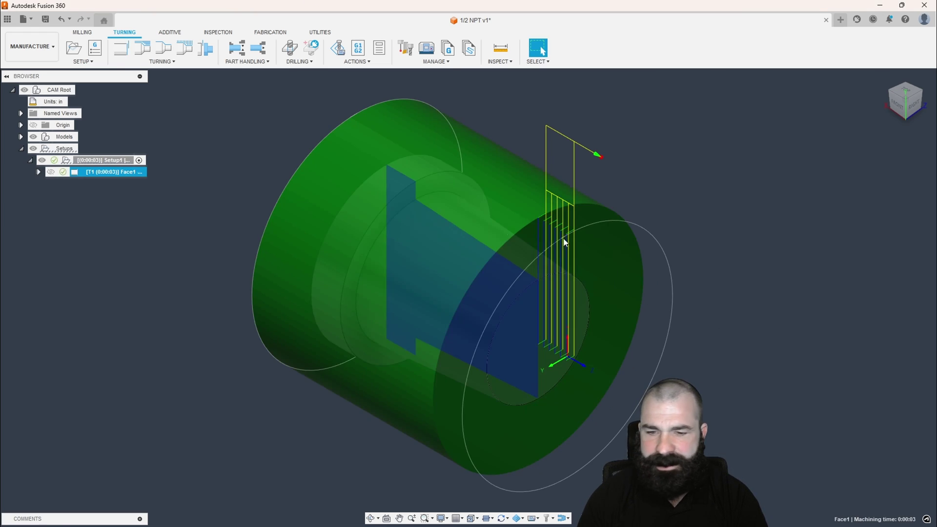
# Add Profile Roughing and Profile Finishing operations, then view the part from the front.
pyautogui.click(147, 49)
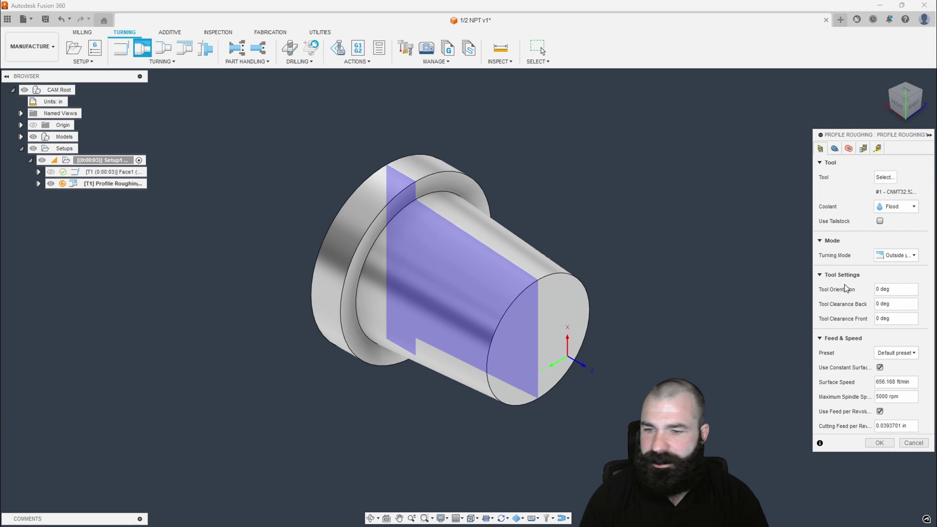
pyautogui.click(880, 443)
pyautogui.click(164, 47)
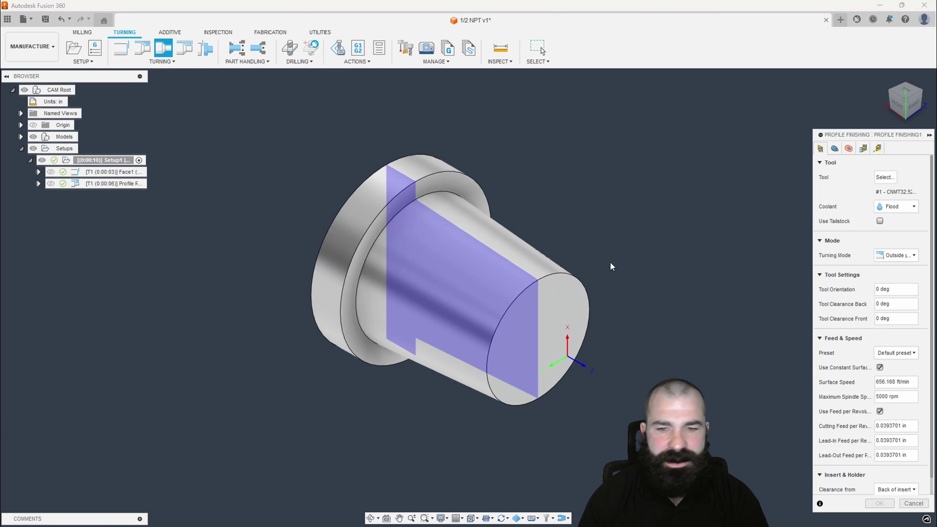
pyautogui.click(879, 503)
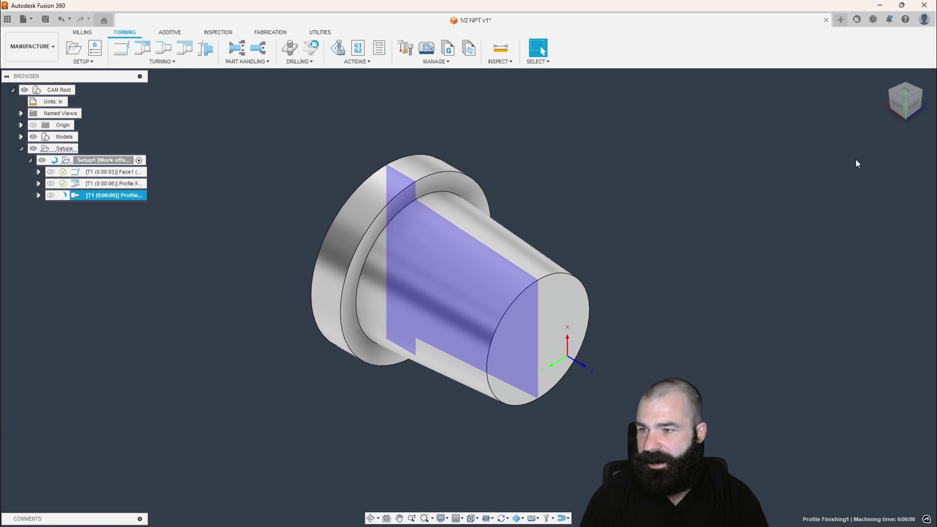
pyautogui.click(902, 105)
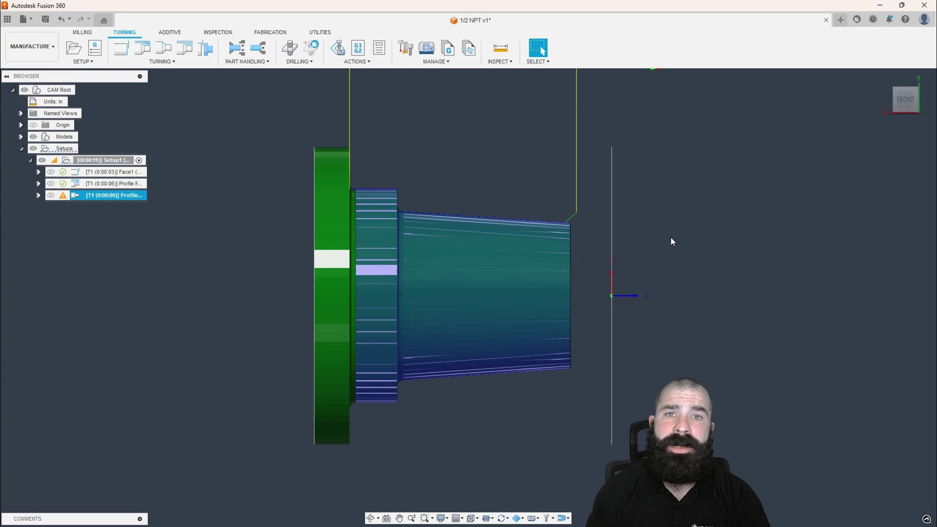
pyautogui.scroll(-2, 509, 336)
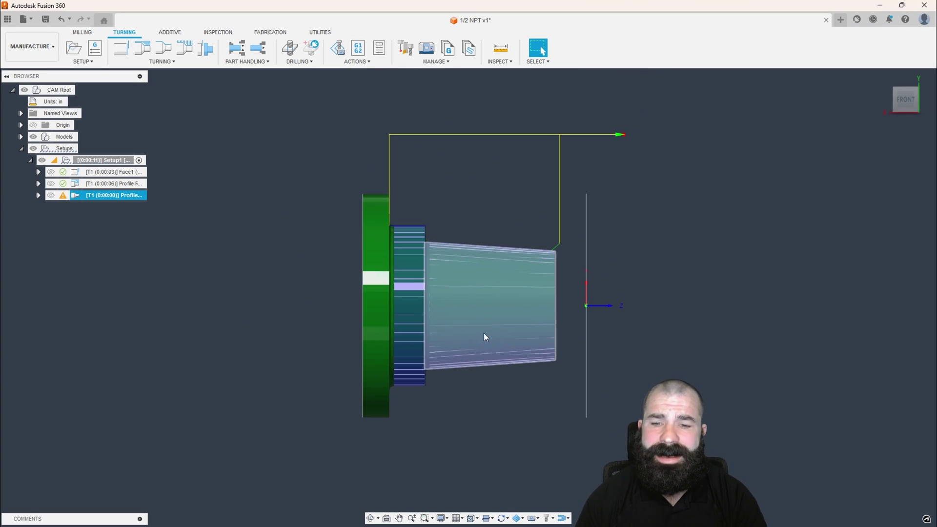
pyautogui.scroll(3, 469, 236)
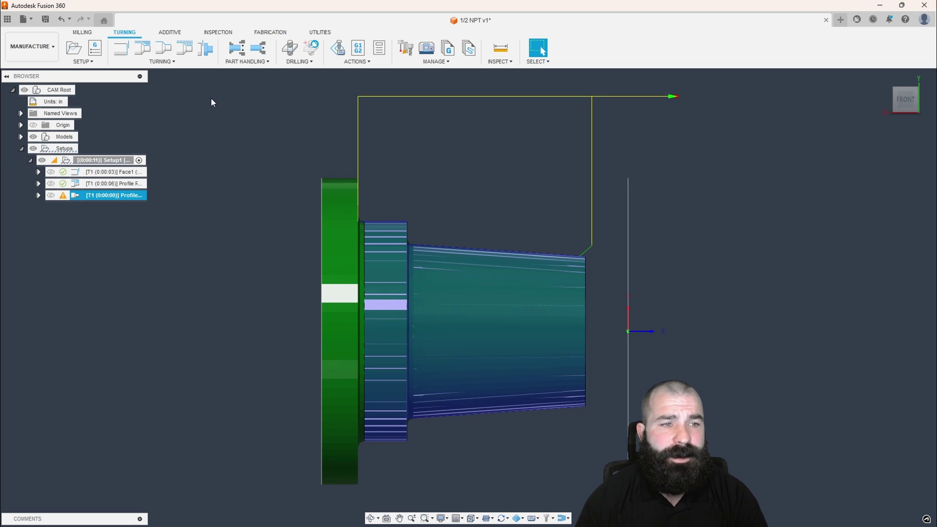
# Create Thread1 as a Turning Thread using the OD Threading 1.25 in tool from the Fusion 360 Library.
pyautogui.click(162, 61)
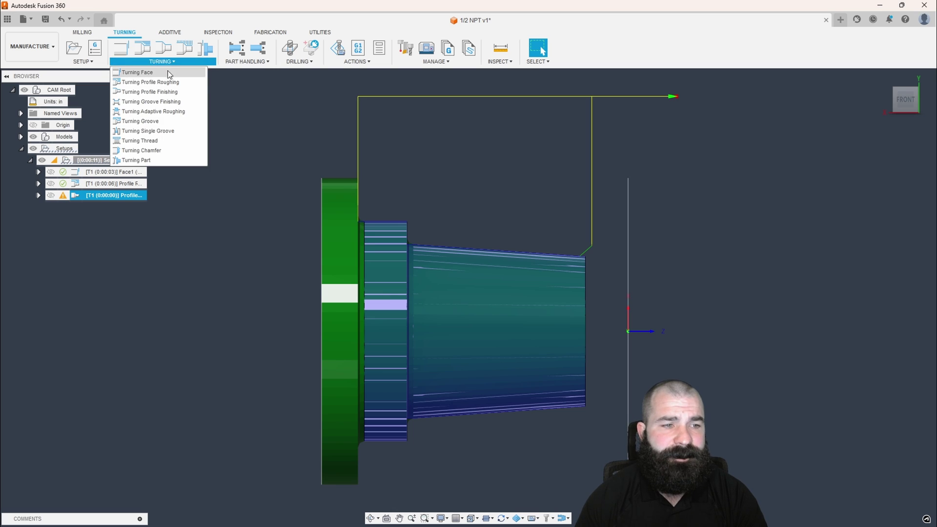
pyautogui.click(159, 141)
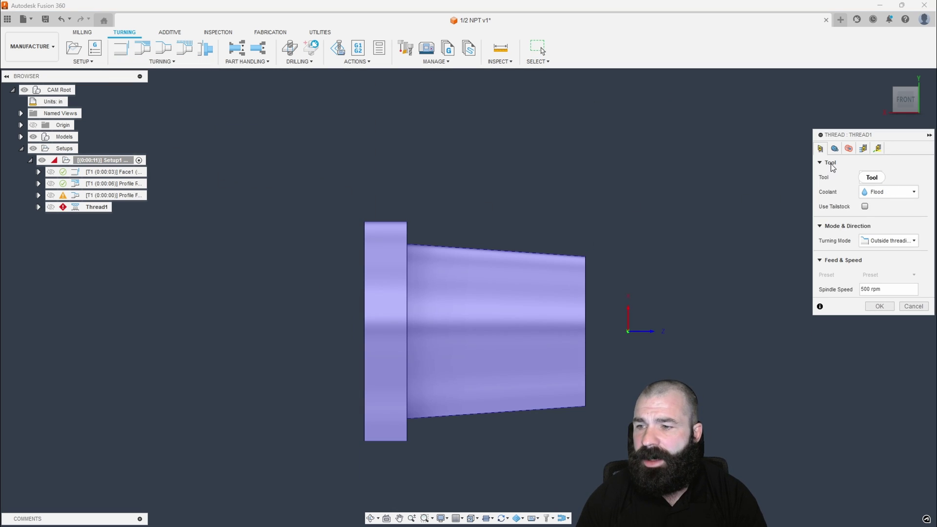
pyautogui.click(872, 177)
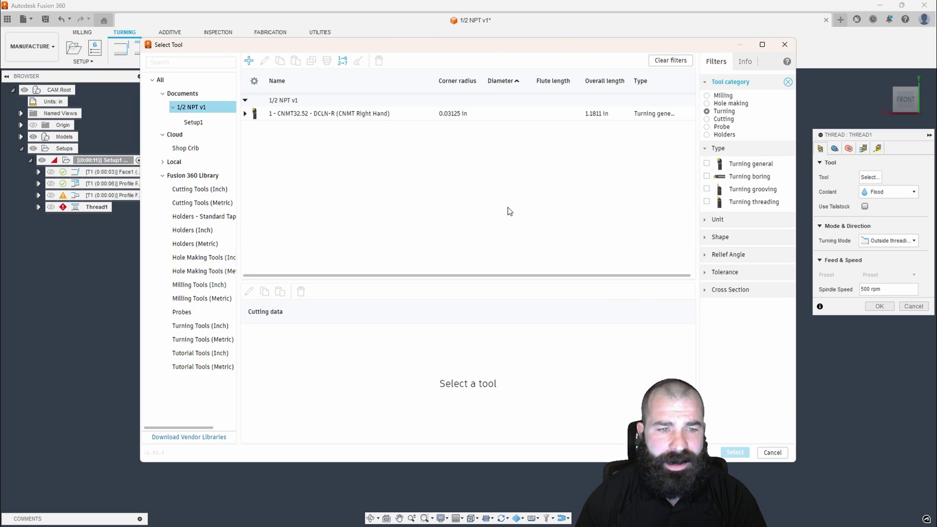
pyautogui.click(193, 176)
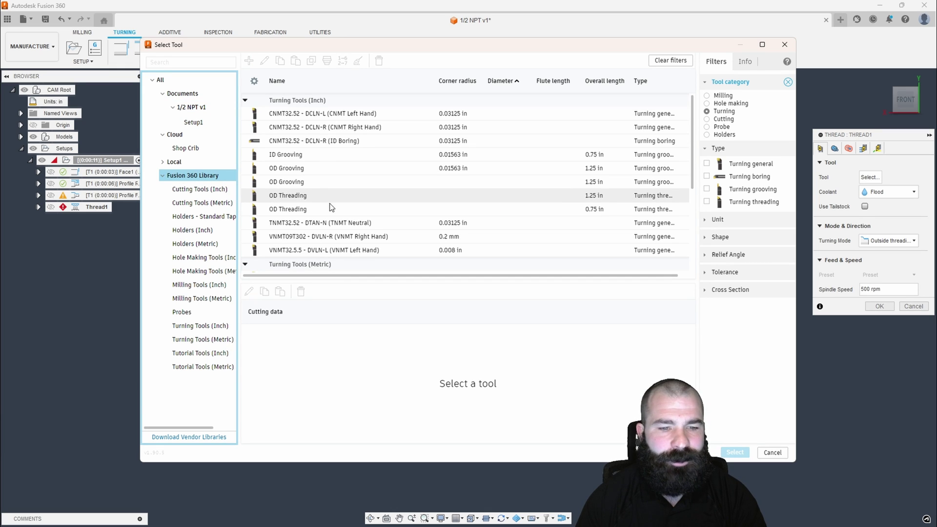
pyautogui.scroll(-3, 354, 203)
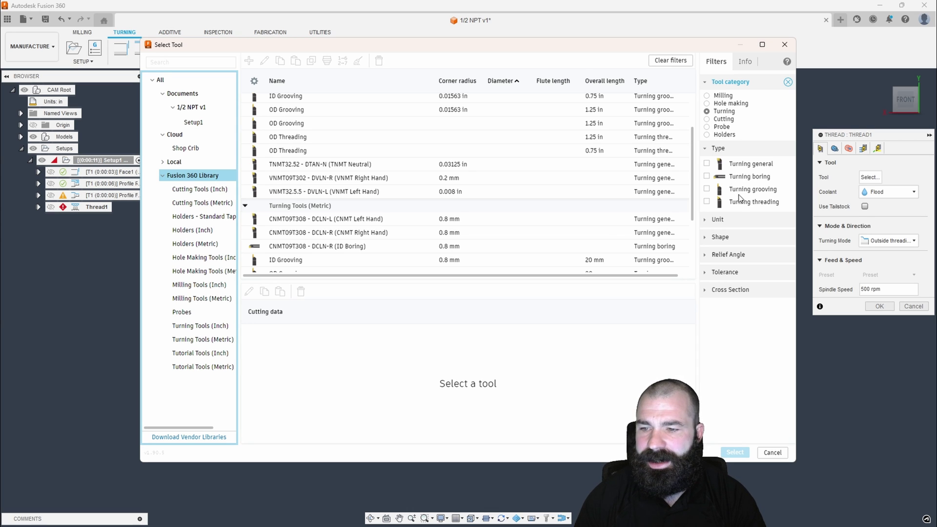
pyautogui.click(740, 206)
pyautogui.click(293, 114)
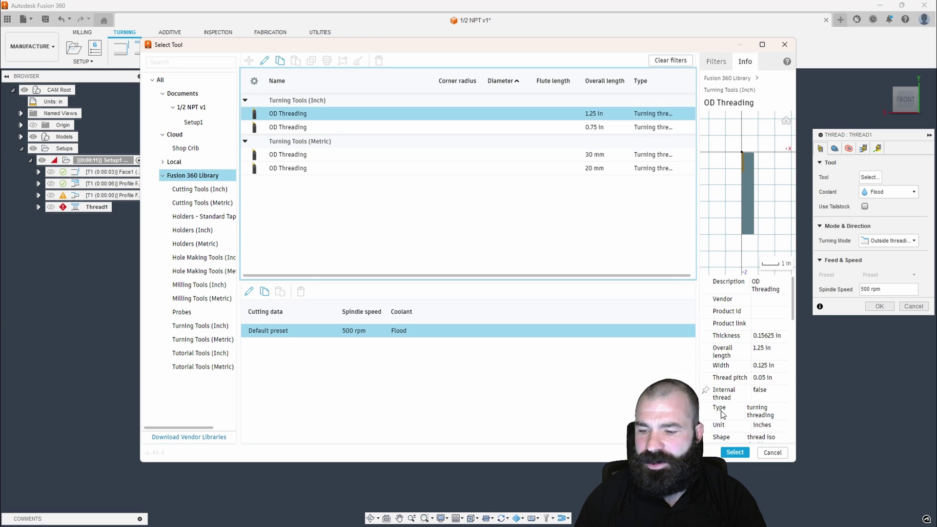
pyautogui.click(735, 452)
pyautogui.click(834, 148)
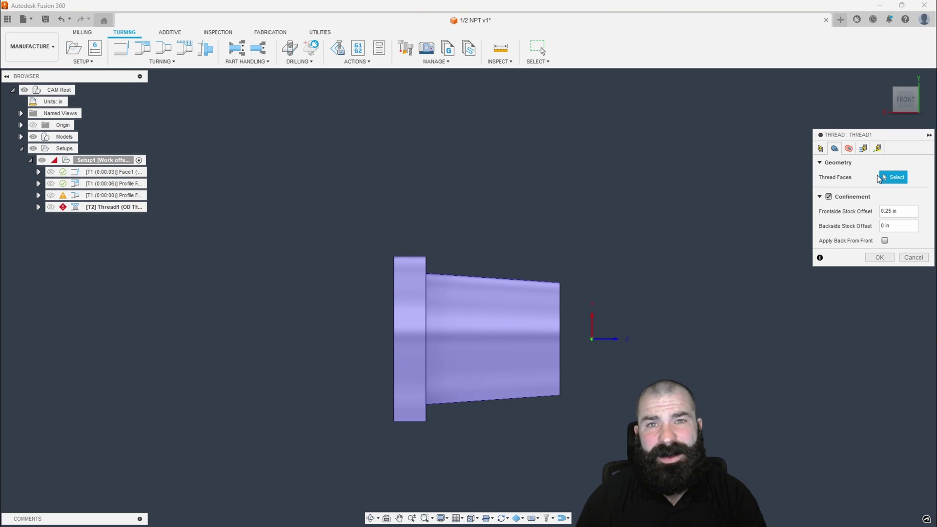
# Target the tapered face for threading and keep Stock OD as the clearance reference.
pyautogui.click(512, 294)
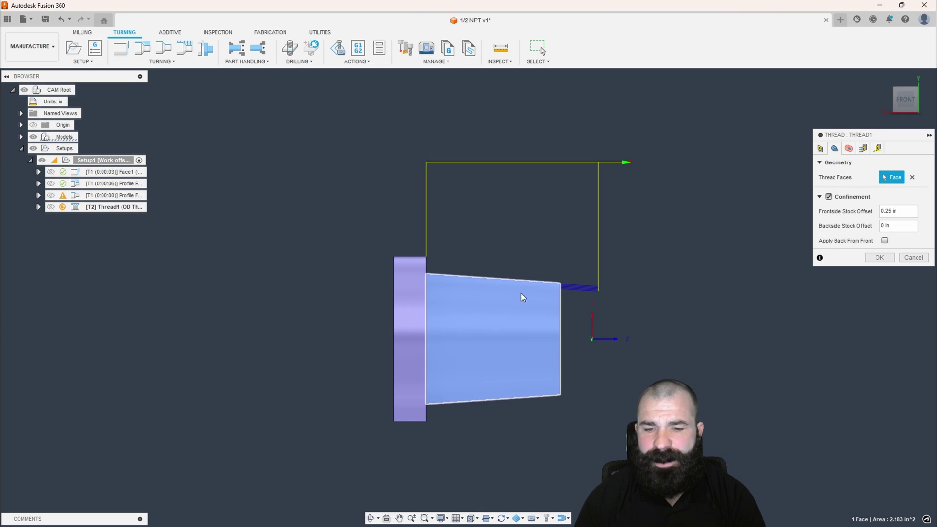
pyautogui.moveTo(602, 282)
pyautogui.keyDown('shift'); pyautogui.mouseDown(button='middle')
pyautogui.moveTo(595, 261)
pyautogui.moveTo(588, 285)
pyautogui.mouseUp(button='middle'); pyautogui.keyUp('shift')
pyautogui.scroll(5, 591, 293)
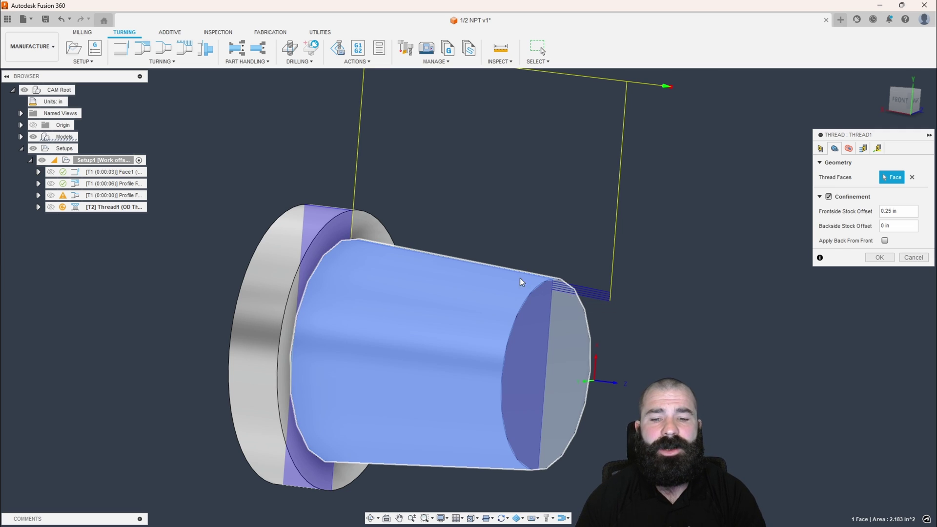
pyautogui.click(849, 148)
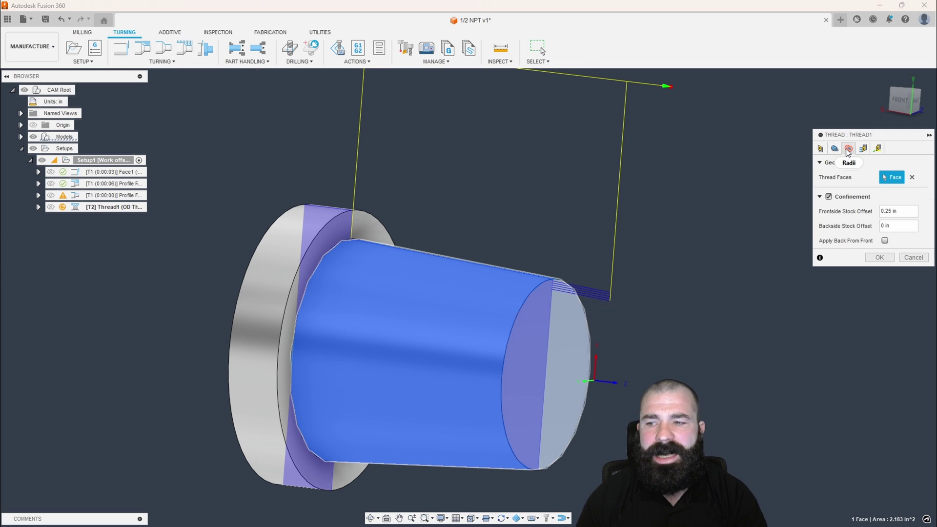
pyautogui.click(902, 103)
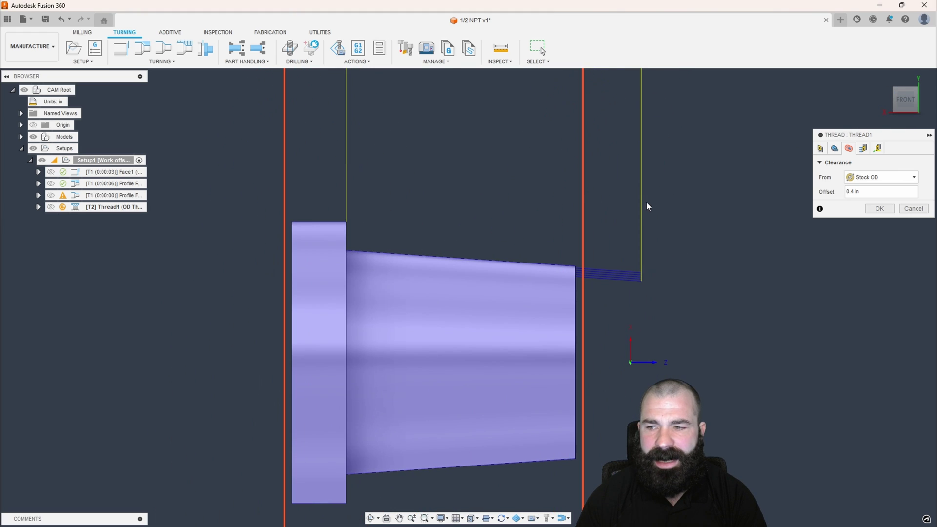
pyautogui.click(855, 177)
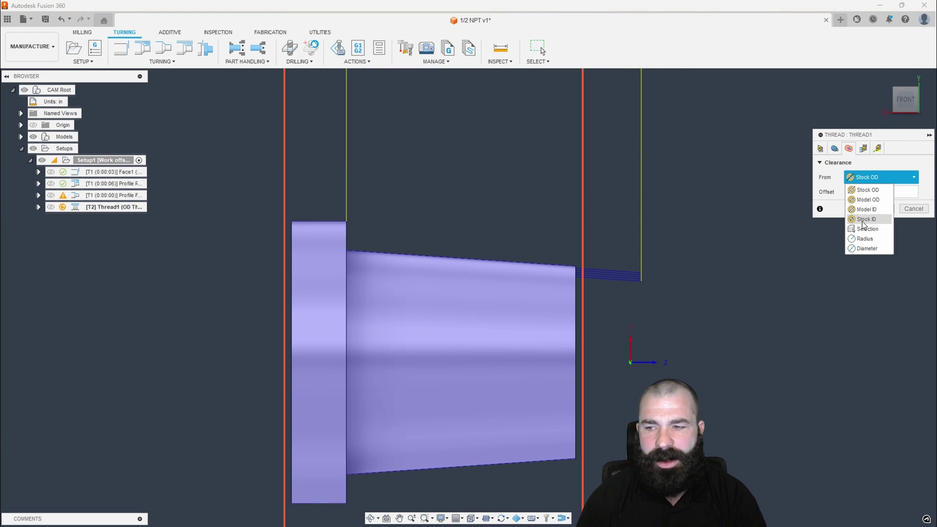
pyautogui.click(867, 190)
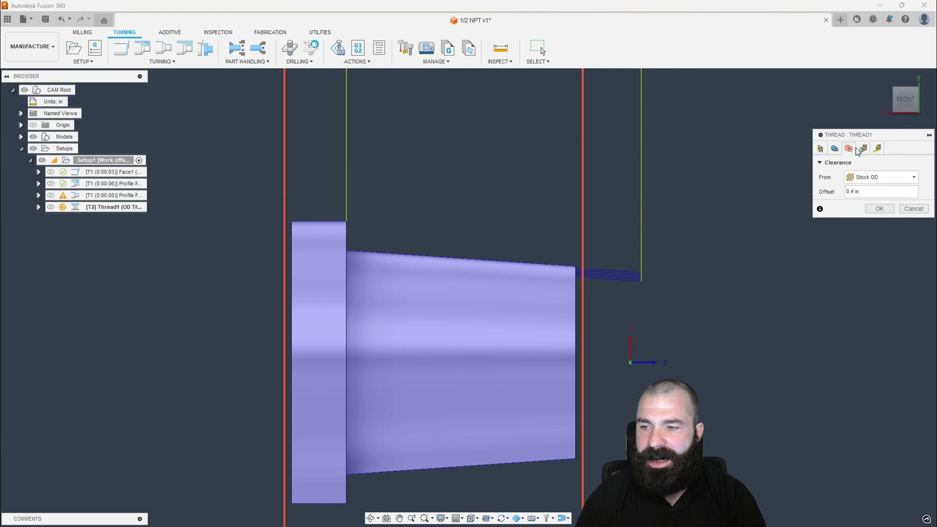
pyautogui.click(835, 149)
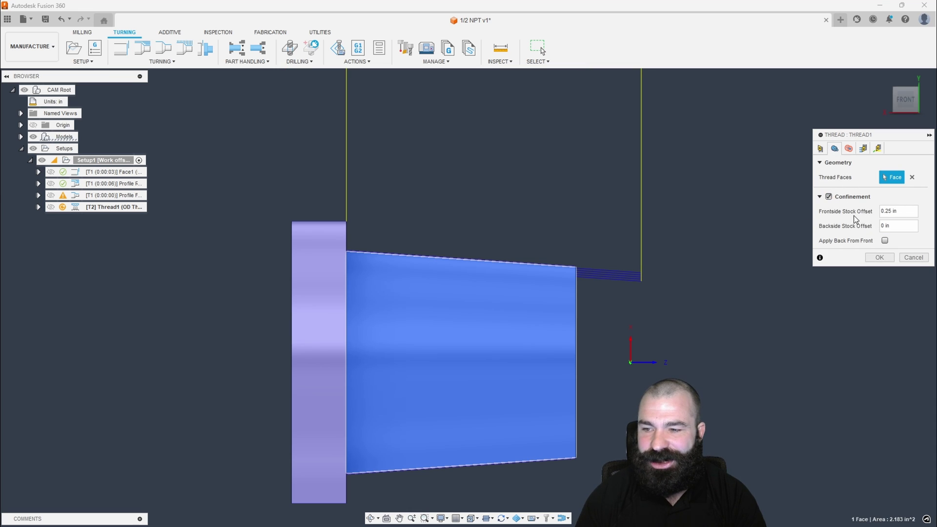
# Set the frontside stock offset to .1 and the backside stock offset to -.2.
pyautogui.click(905, 211)
pyautogui.write('.1')
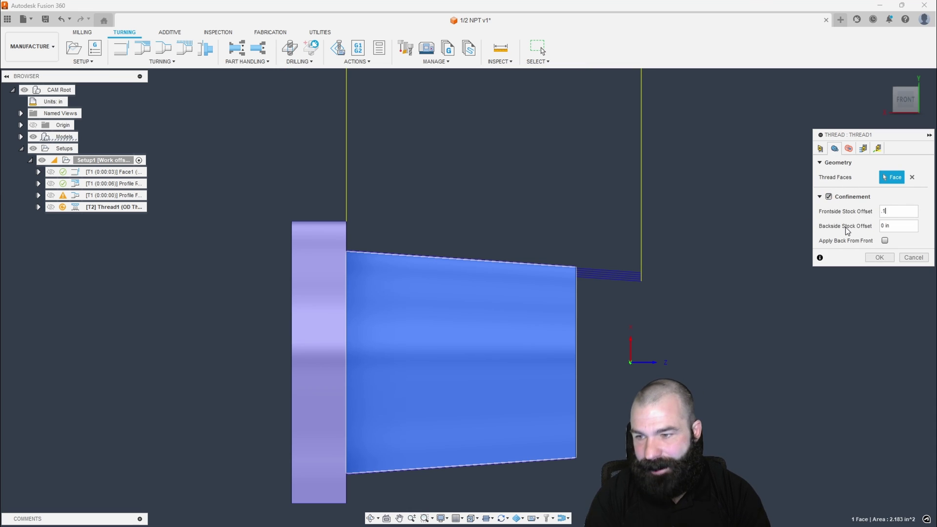
pyautogui.press('Tab')
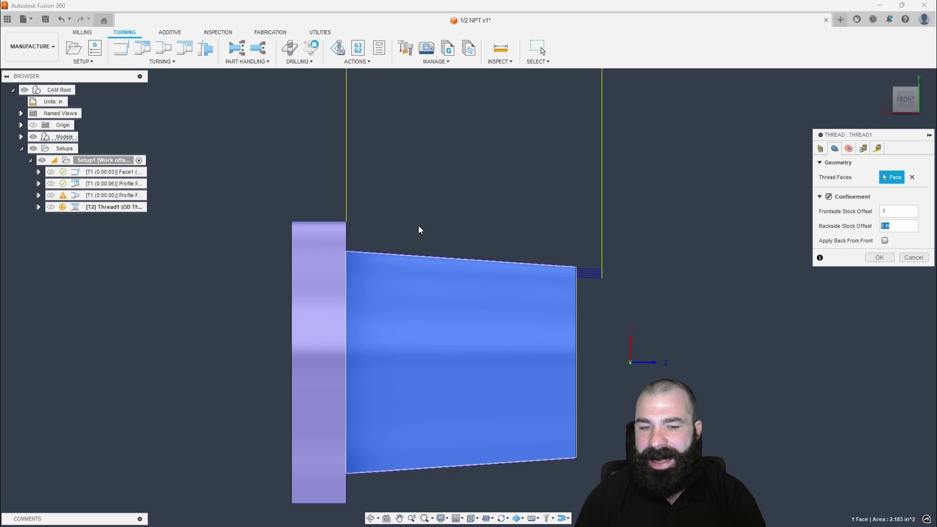
pyautogui.write('-.')
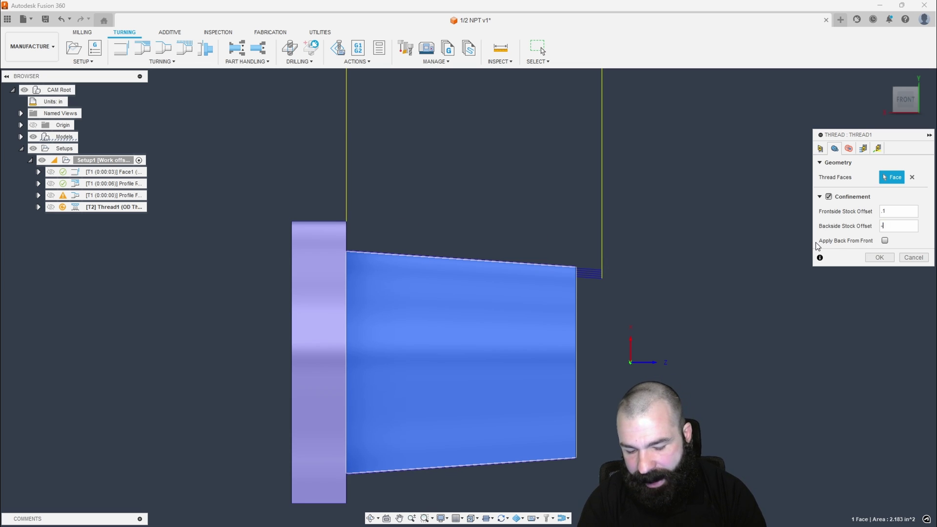
pyautogui.write('5')
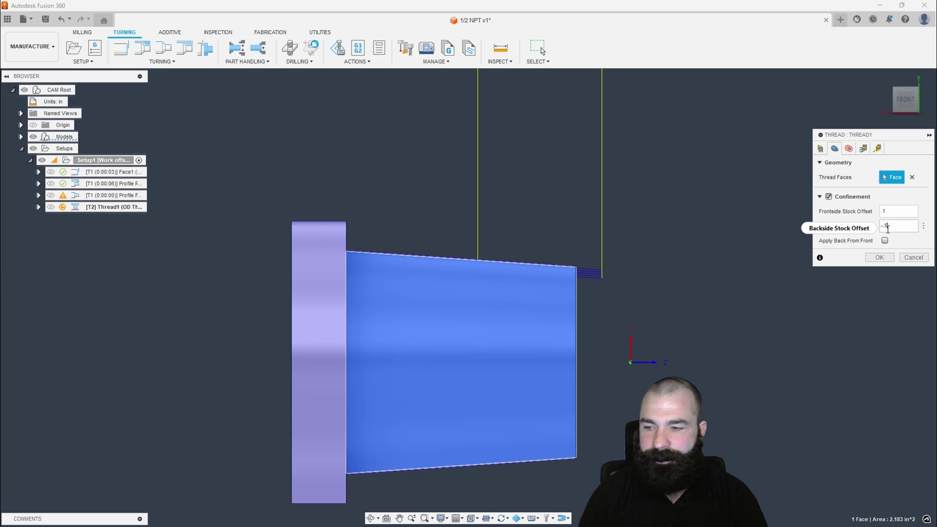
pyautogui.press('BackSpace')
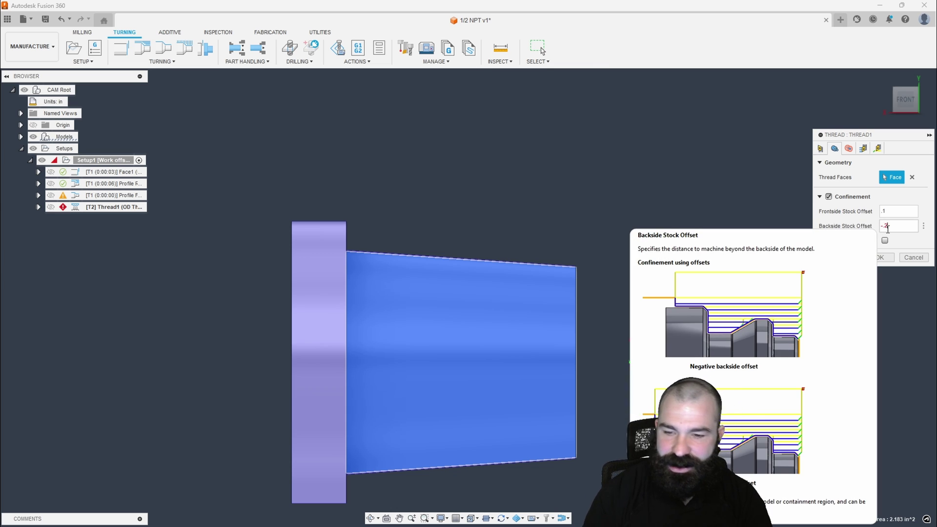
pyautogui.write('2')
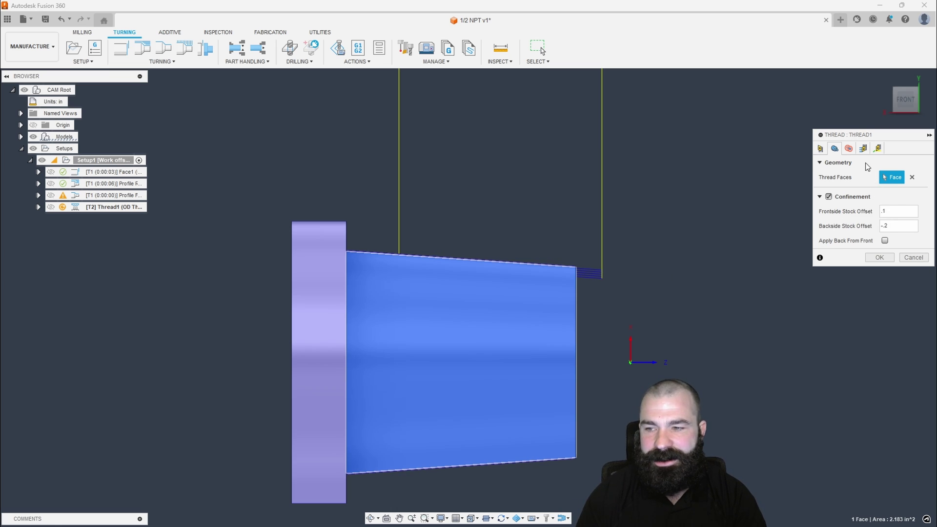
pyautogui.click(863, 148)
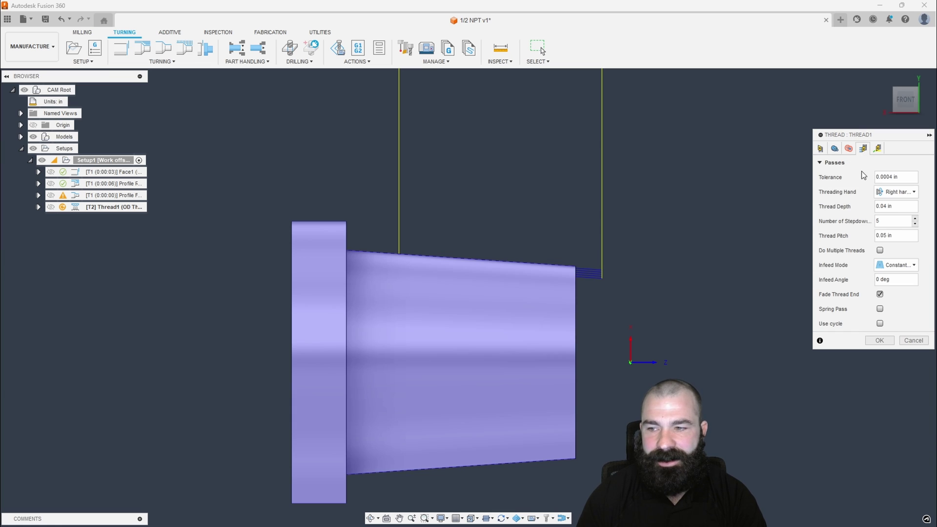
# Set thread depth .057, pitch 1/14 and 6 stepdowns, then generate the Thread1 toolpath.
pyautogui.click(845, 213)
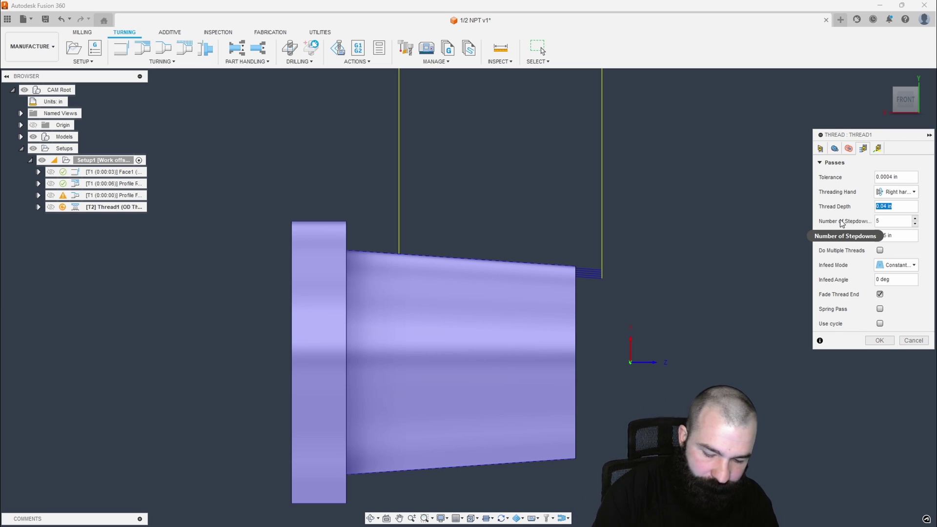
pyautogui.write('.057')
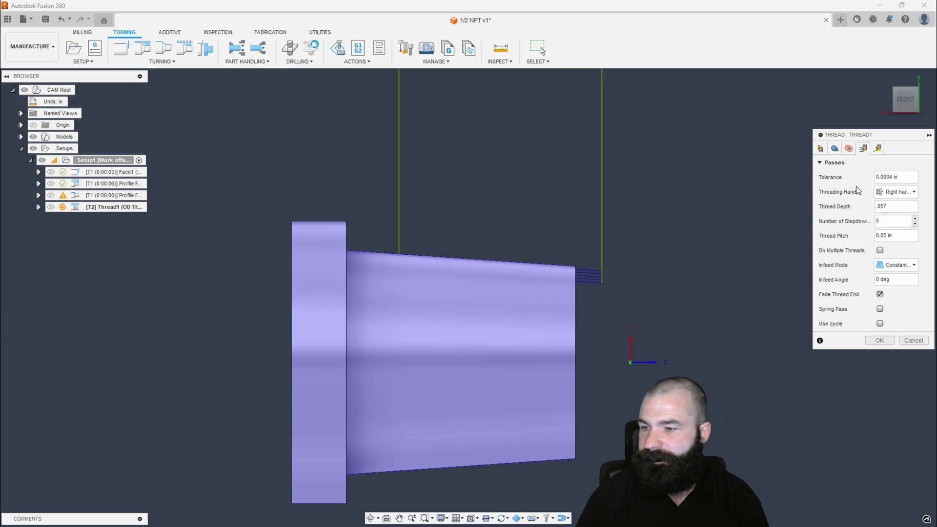
pyautogui.press('Tab')
pyautogui.press('Tab')
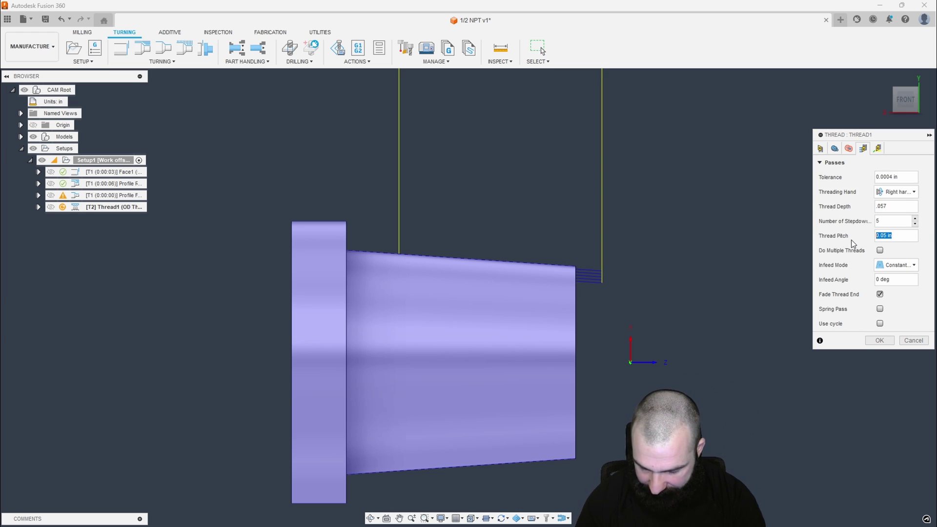
pyautogui.write('/')
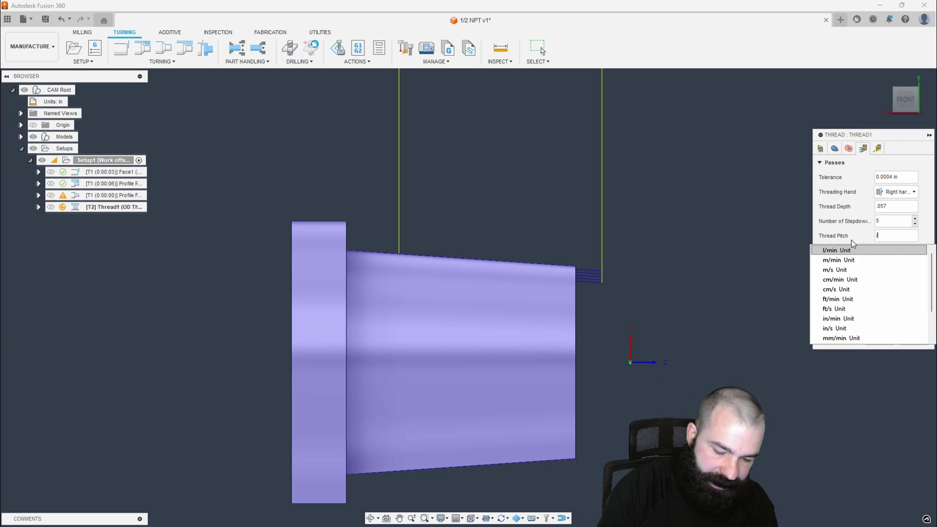
pyautogui.write('14')
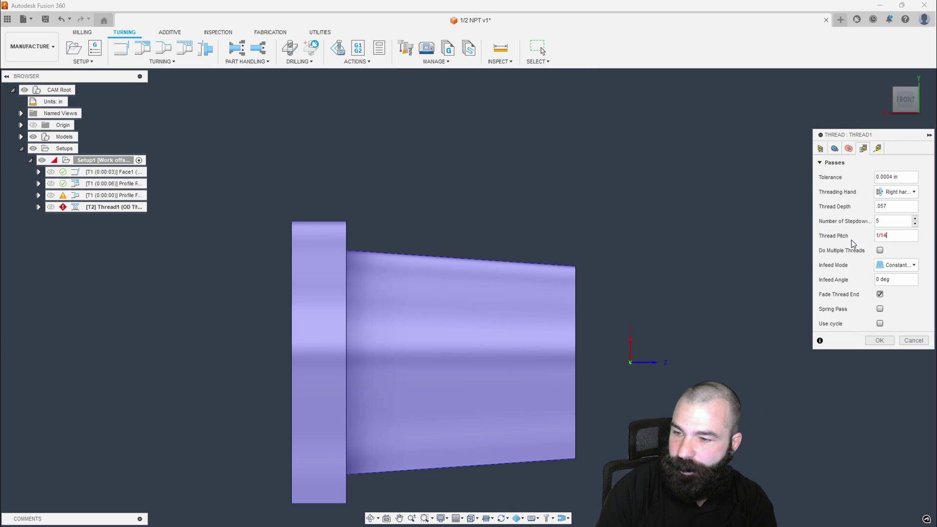
pyautogui.press('Tab')
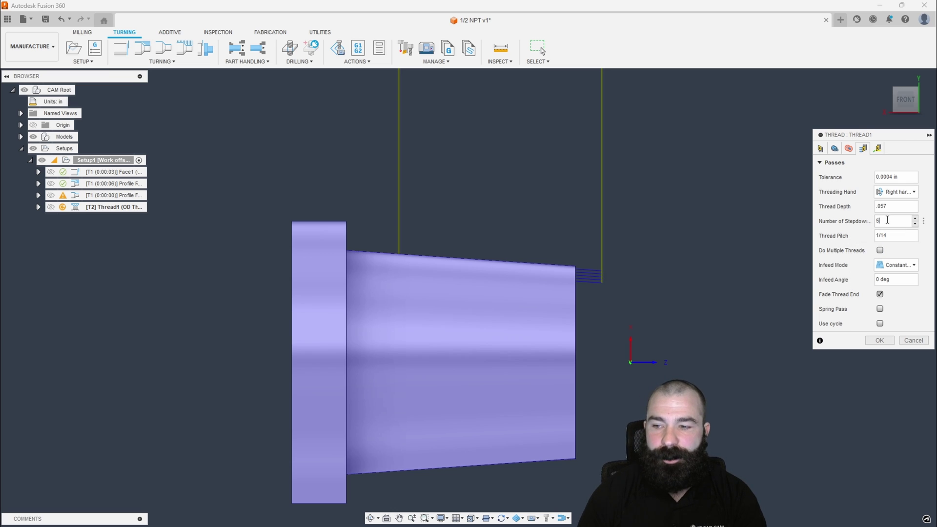
pyautogui.click(915, 218)
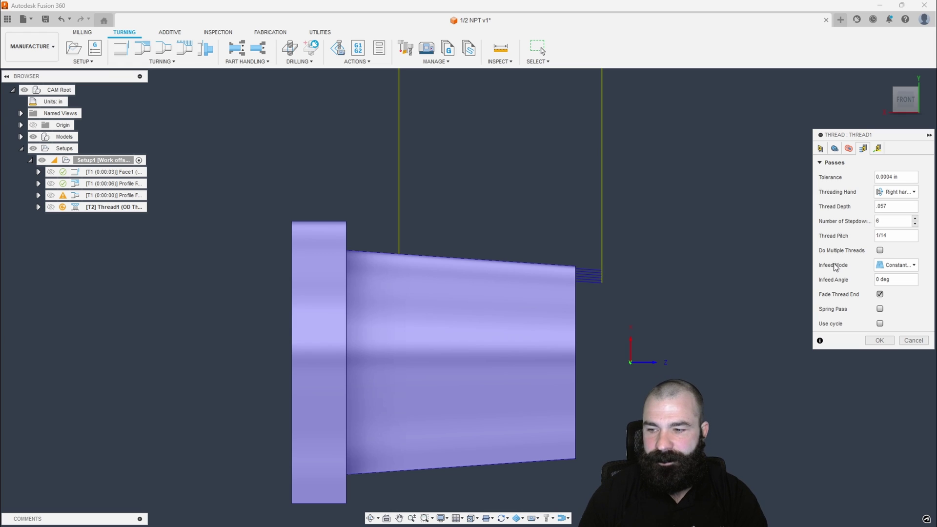
pyautogui.click(878, 340)
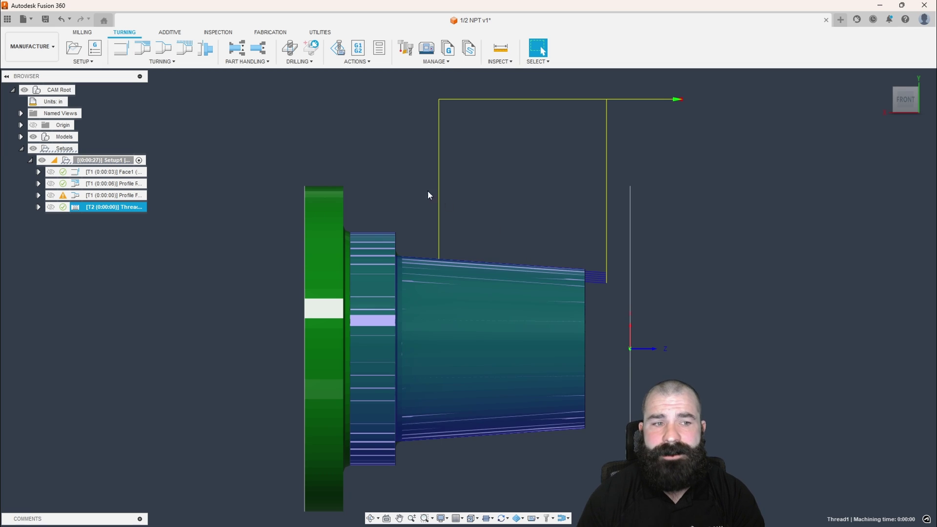
pyautogui.click(122, 149)
# Create a new milling setup with its Z axis taken from the part's top face.
pyautogui.click(31, 161)
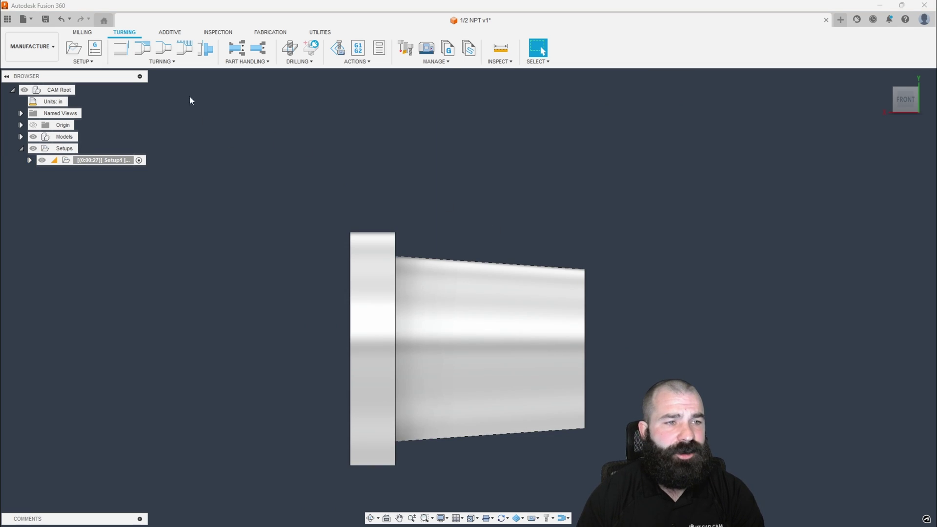
pyautogui.click(74, 48)
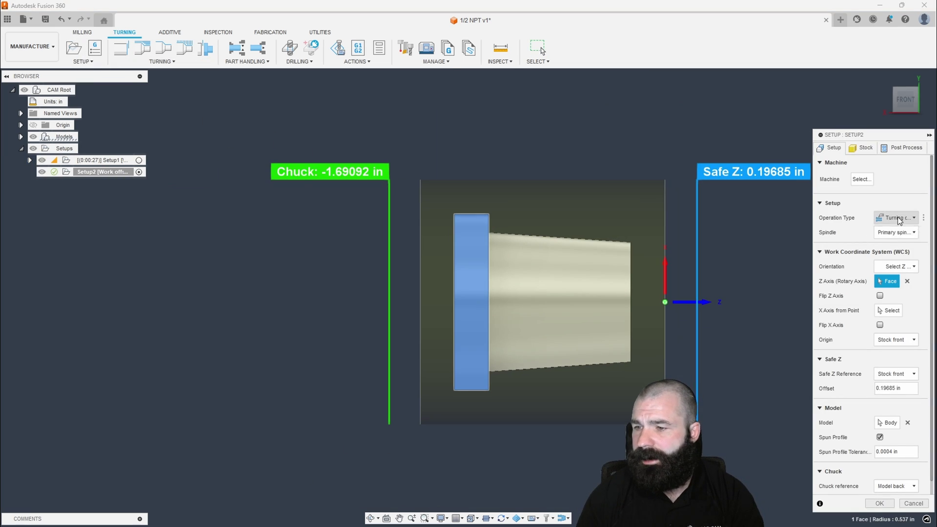
pyautogui.click(899, 218)
pyautogui.click(896, 228)
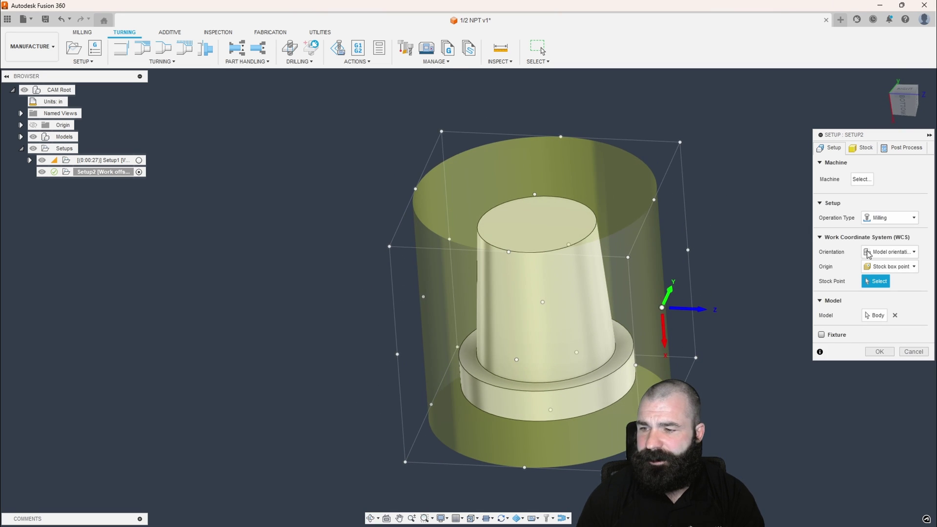
pyautogui.click(869, 254)
pyautogui.click(883, 272)
pyautogui.click(502, 224)
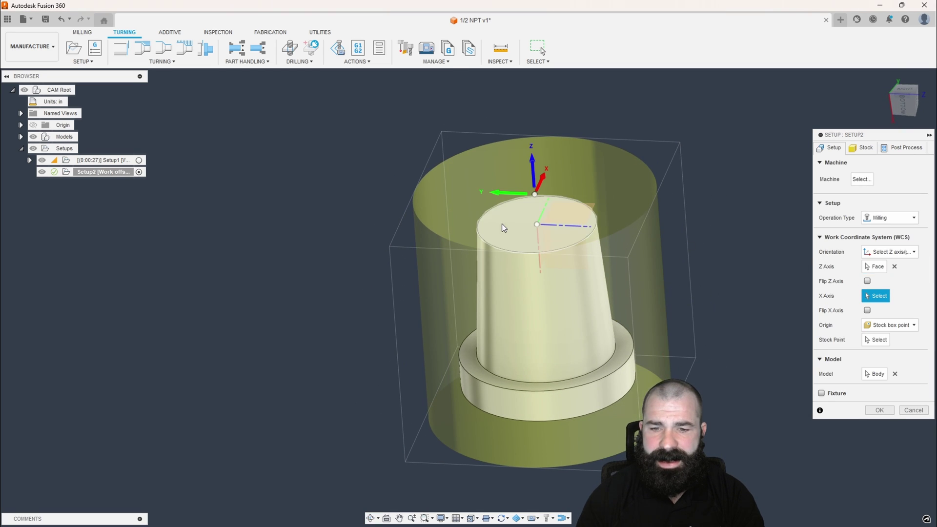
pyautogui.keyDown('shift'); pyautogui.moveTo(657, 263); pyautogui.dragTo(536, 248, button='middle'); pyautogui.keyUp('shift')
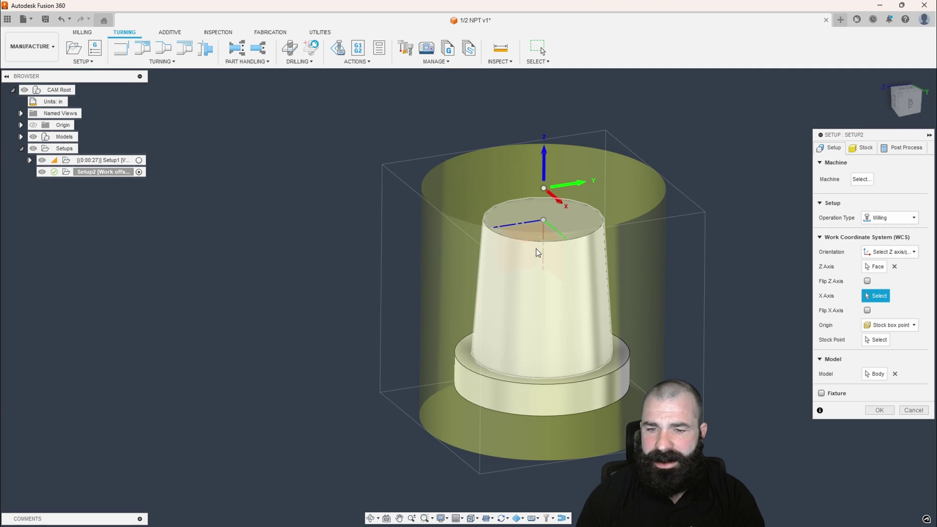
pyautogui.scroll(2, 536, 249)
# Use fixed-size stock rounded up to the nearest 0 and confirm Setup2.
pyautogui.click(863, 147)
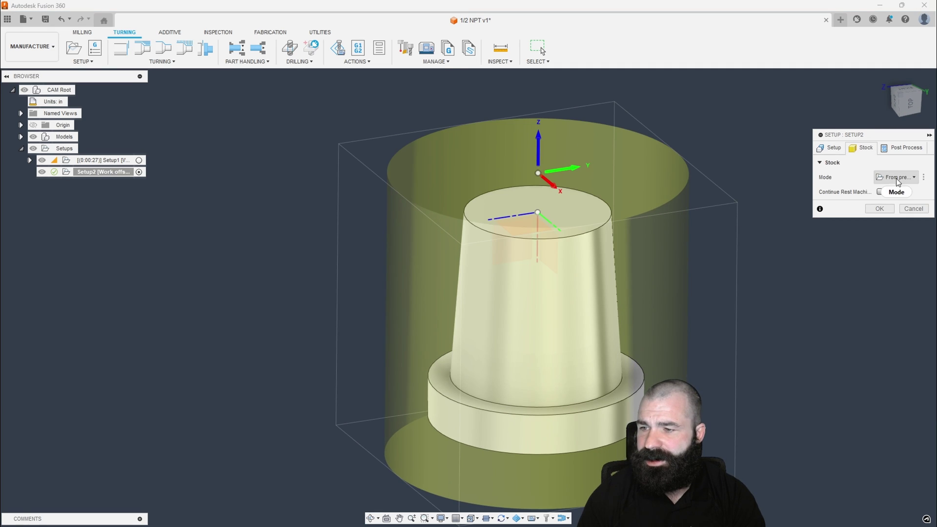
pyautogui.click(897, 180)
pyautogui.click(889, 210)
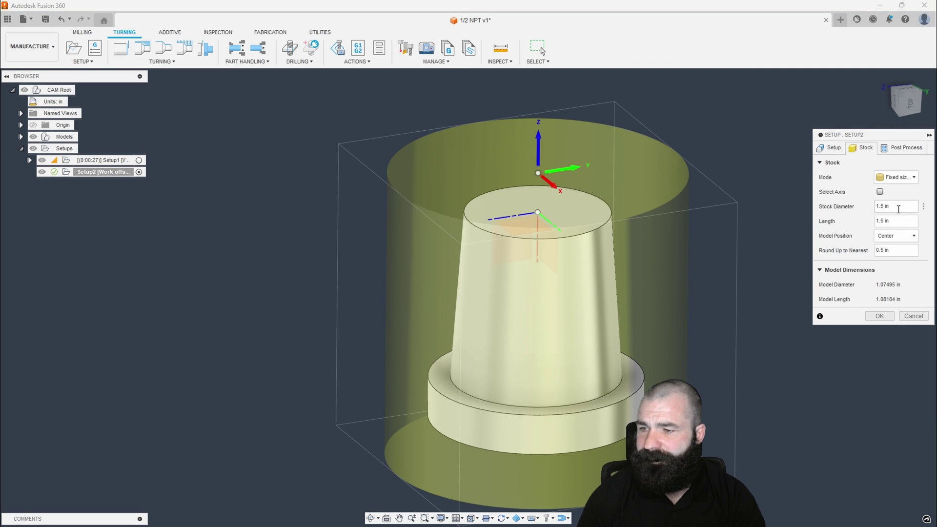
pyautogui.doubleClick(896, 251)
pyautogui.write('0')
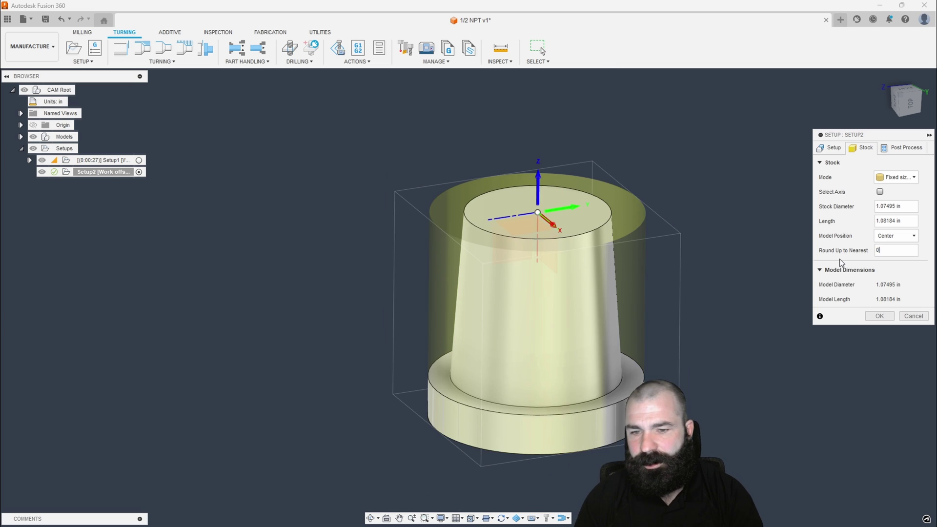
pyautogui.click(879, 316)
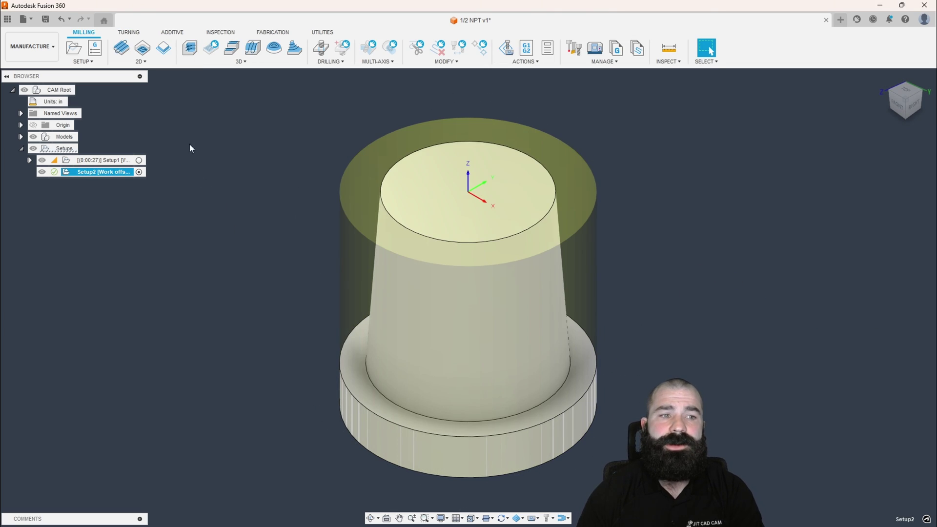
# Start a 2D thread milling operation and browse the Fusion 360 Library for its tool.
pyautogui.click(141, 61)
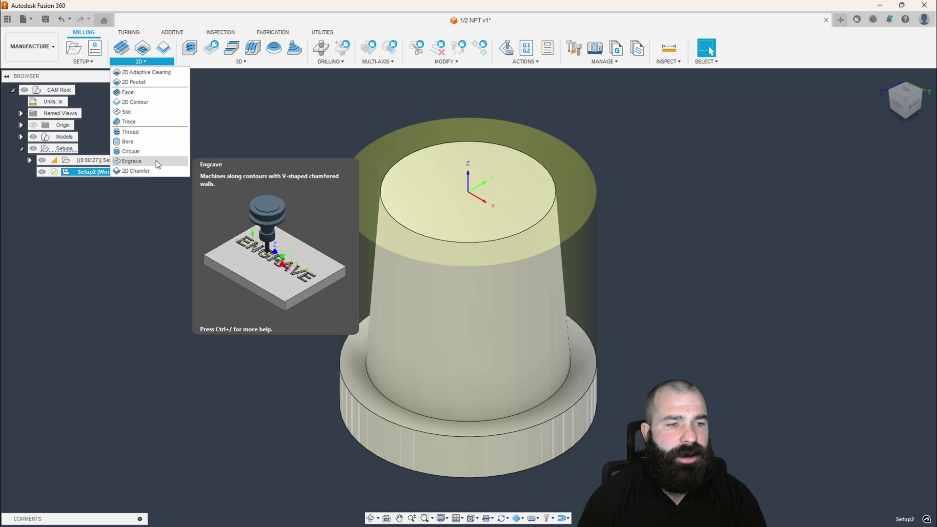
pyautogui.click(147, 130)
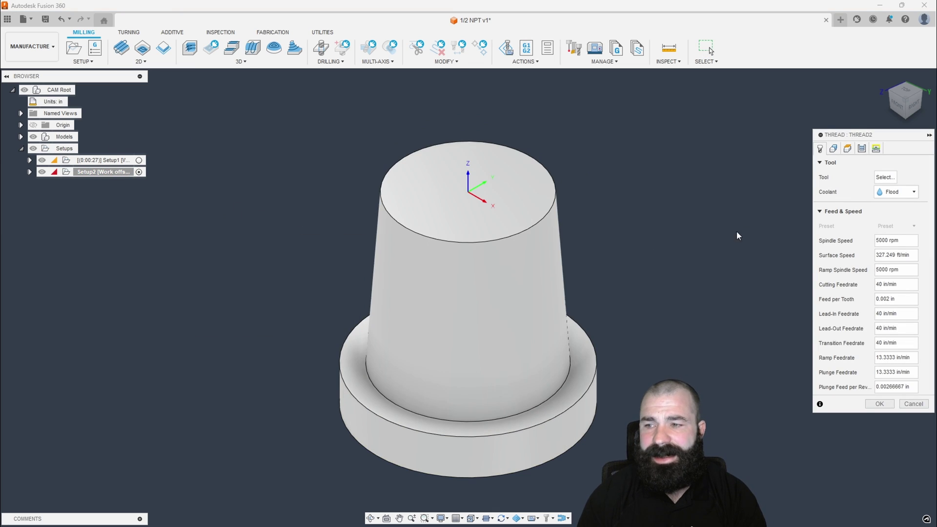
pyautogui.click(885, 178)
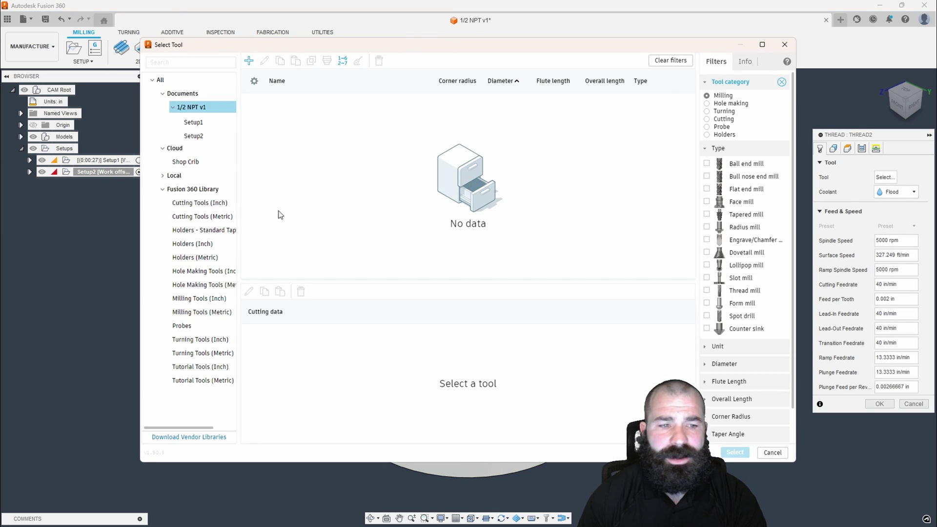
pyautogui.click(186, 190)
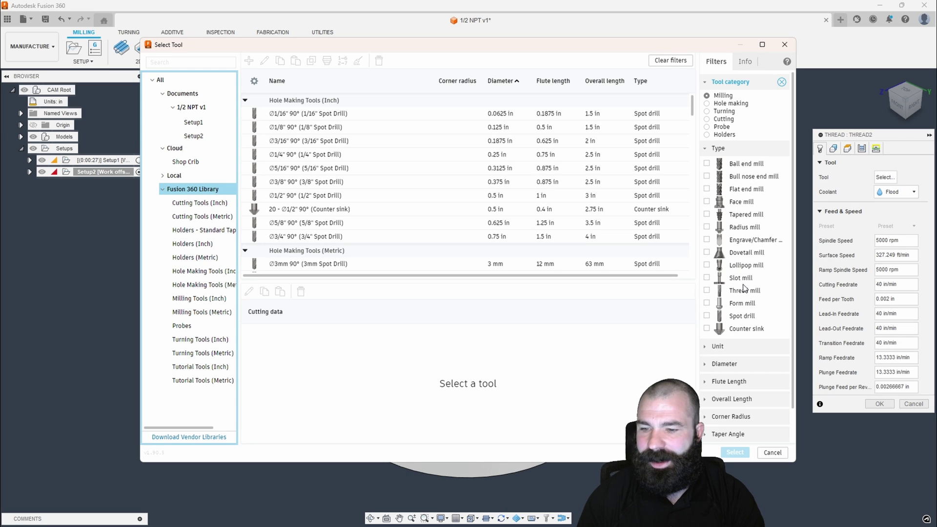
# Filter the library to thread mills, then switch to the 1/2 NPT v1 document's empty library.
pyautogui.scroll(-1, 744, 292)
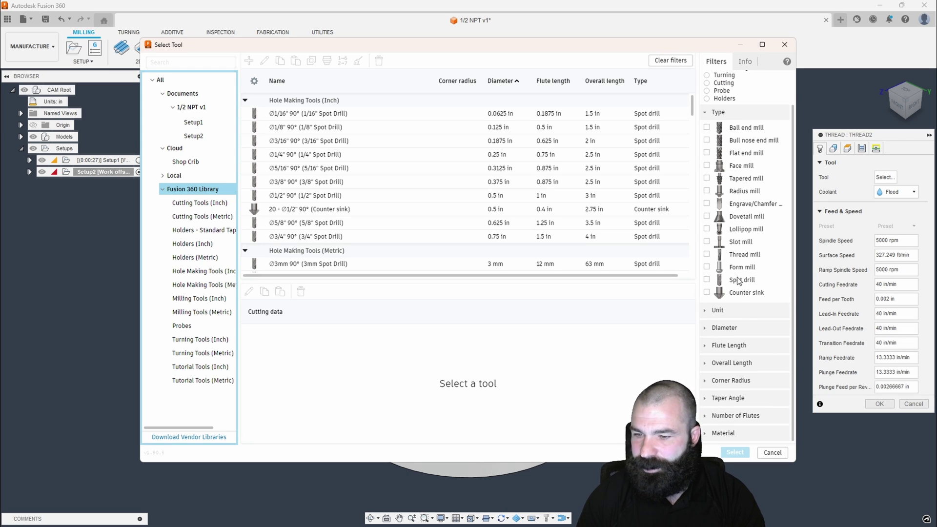
pyautogui.click(739, 257)
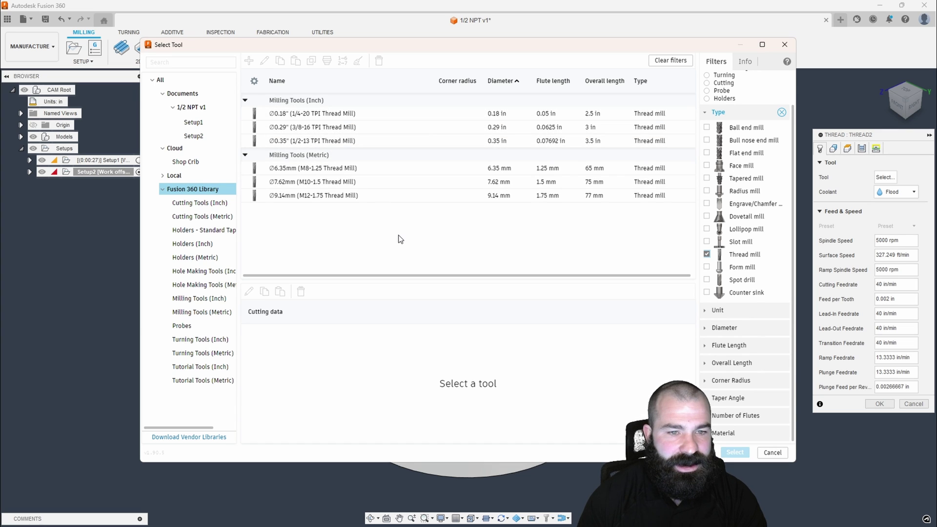
pyautogui.click(487, 263)
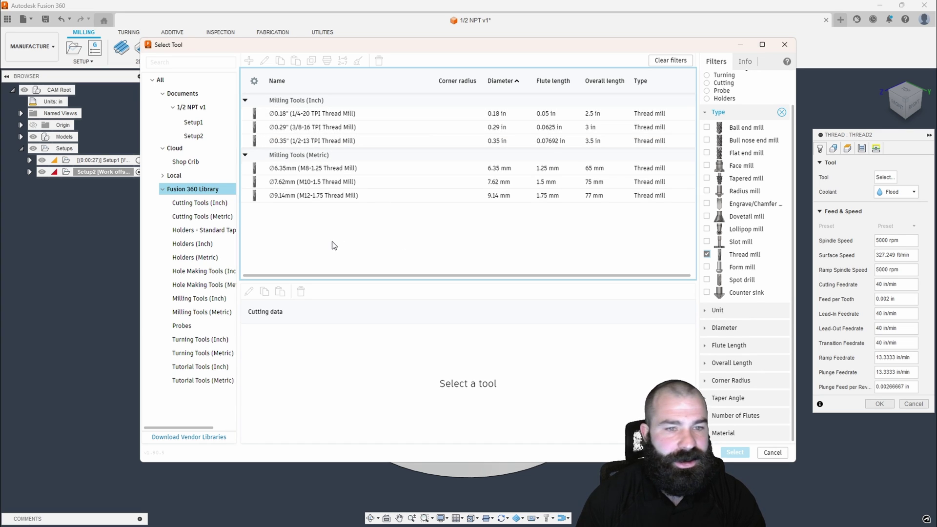
pyautogui.click(193, 136)
pyautogui.click(191, 107)
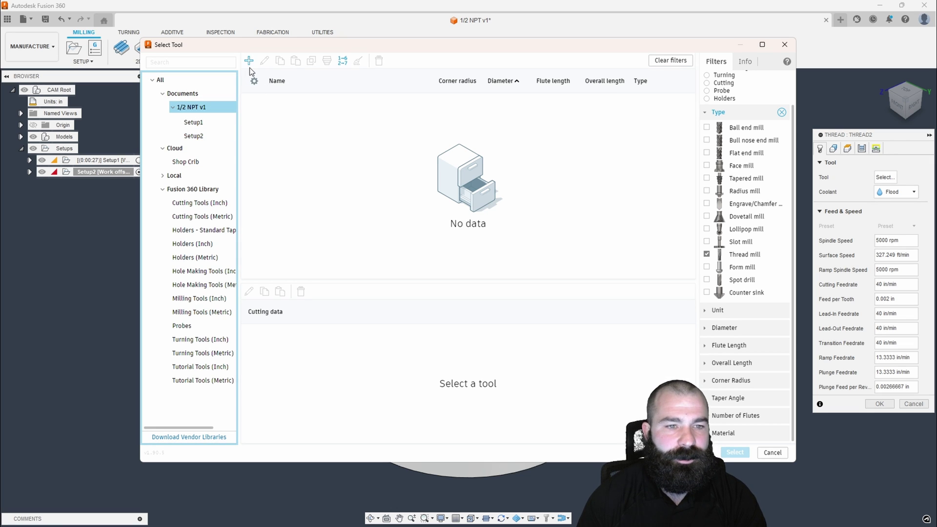
# Create a new thread mill tool in the document and set its thread pitch to 0.057 in.
pyautogui.click(249, 61)
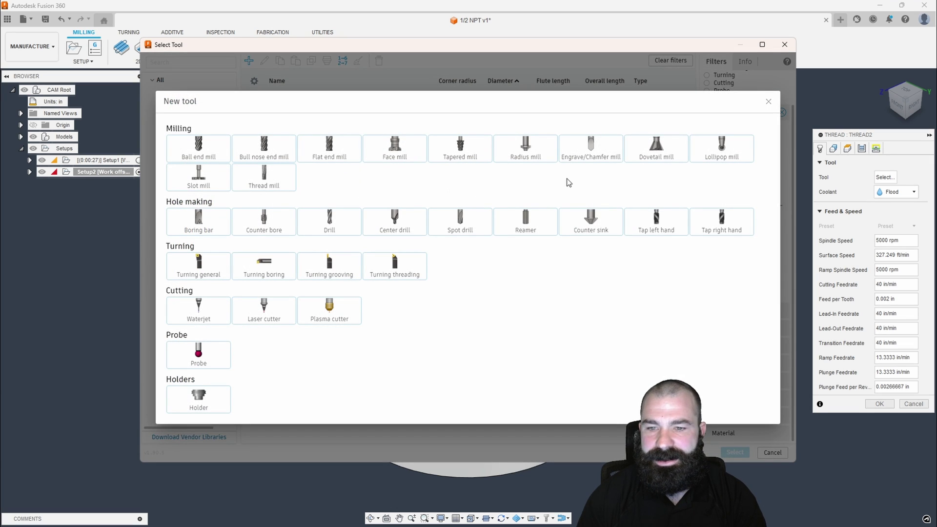
pyautogui.click(288, 185)
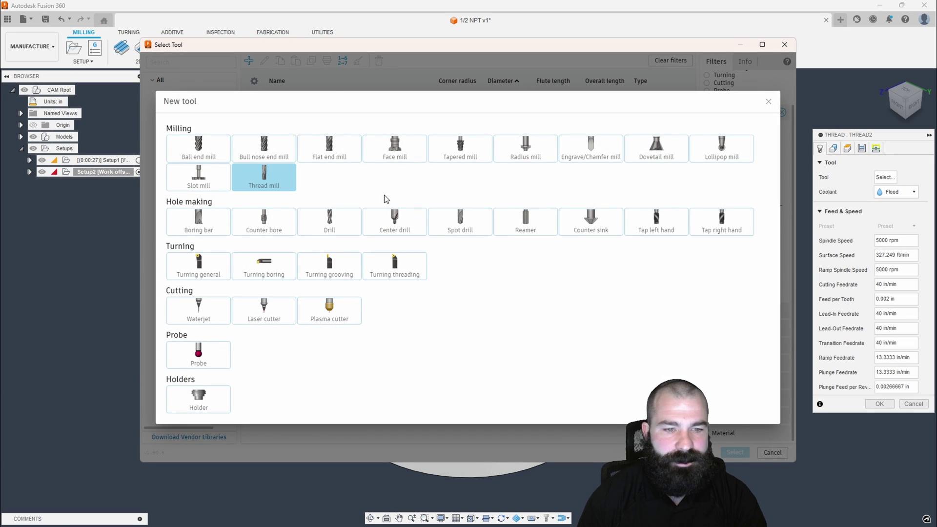
pyautogui.click(213, 79)
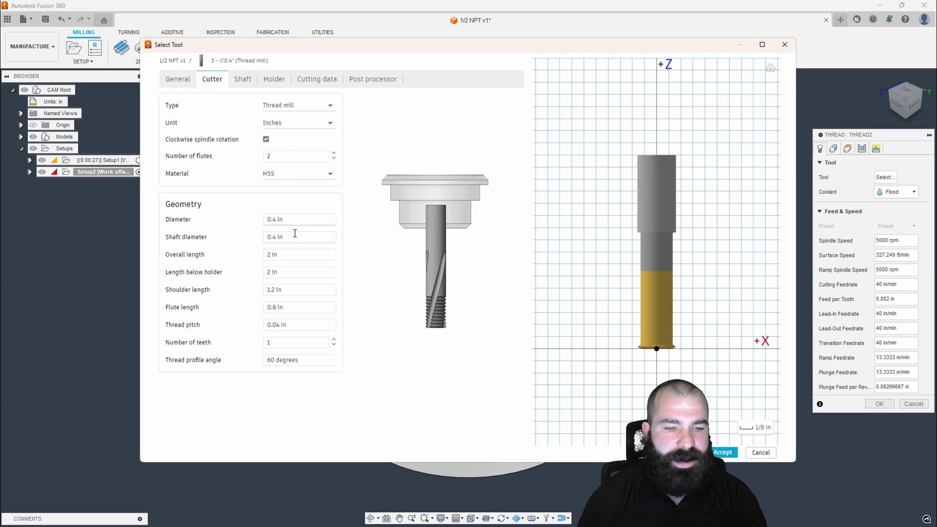
pyautogui.click(291, 323)
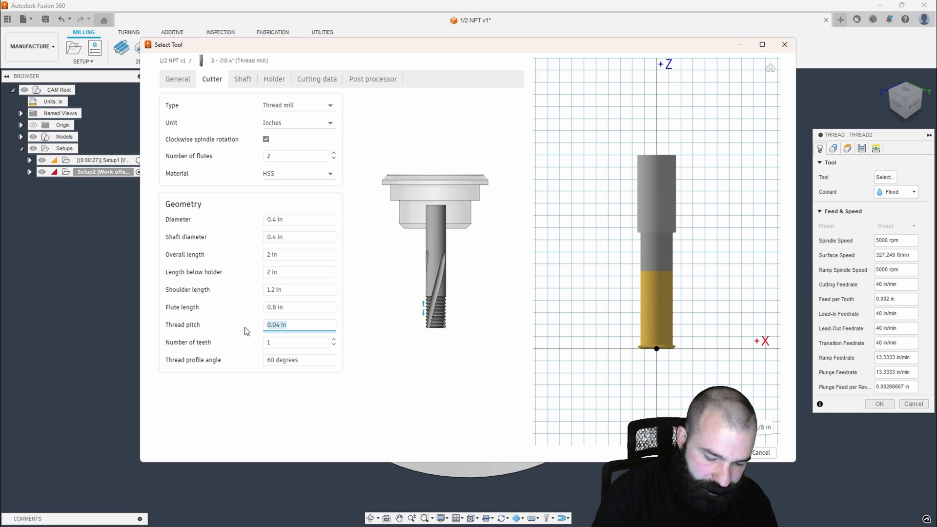
pyautogui.write('.057')
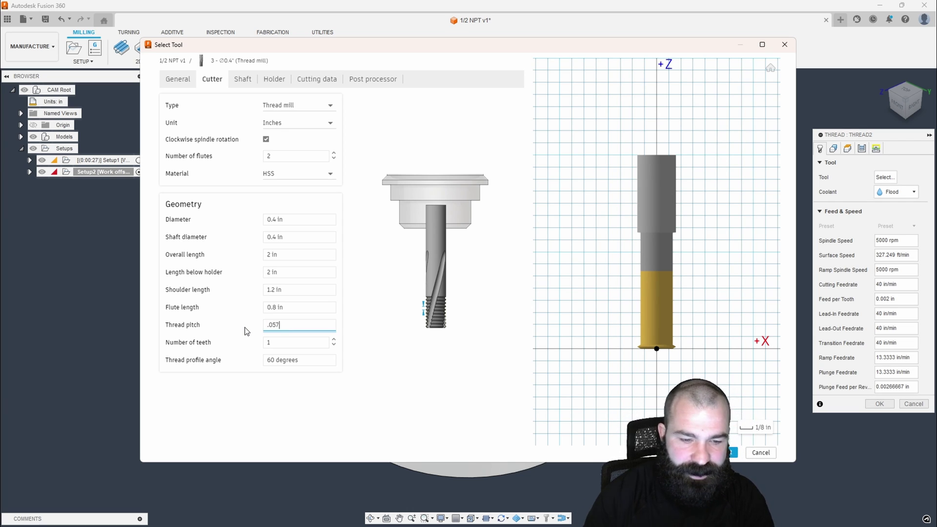
pyautogui.click(290, 342)
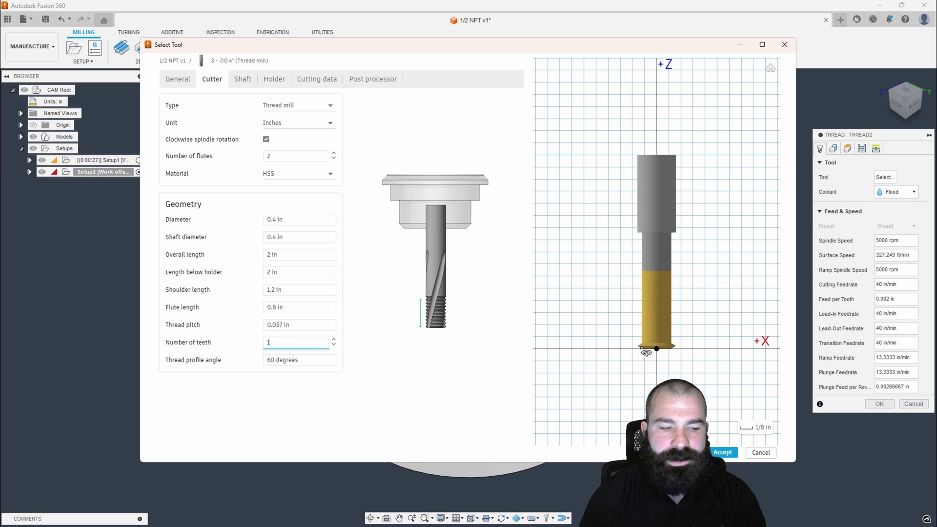
# Set the thread mill's shaft diameter to 0.375 in and accept the tool.
pyautogui.click(268, 238)
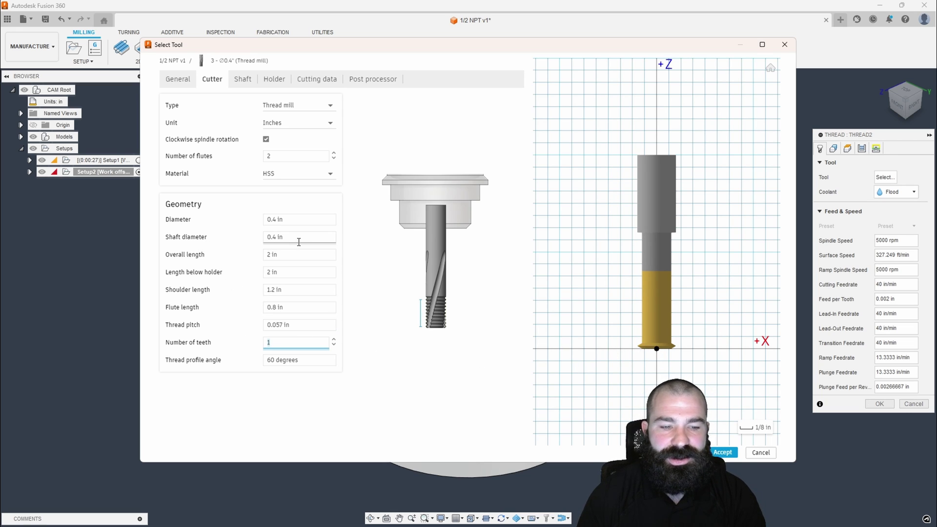
pyautogui.hotkey('ctrl', 'a')
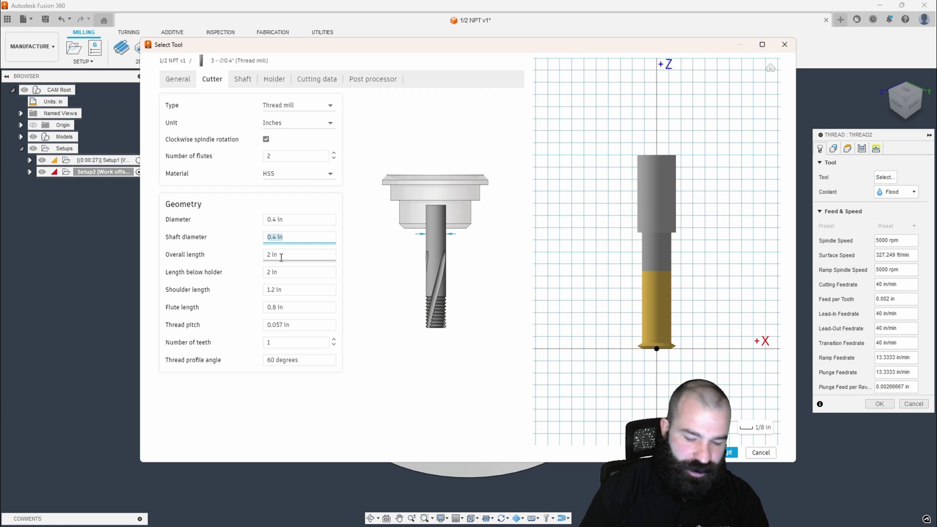
pyautogui.write('.375')
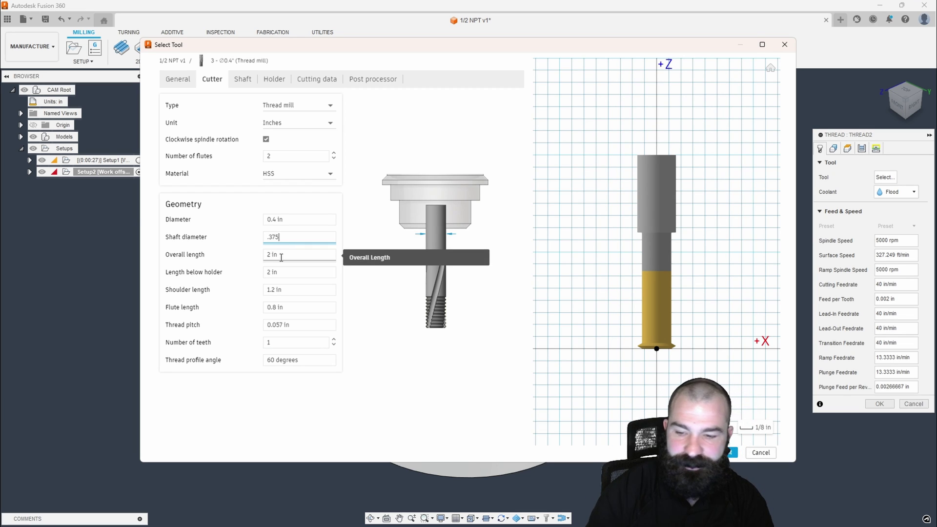
pyautogui.press('Return')
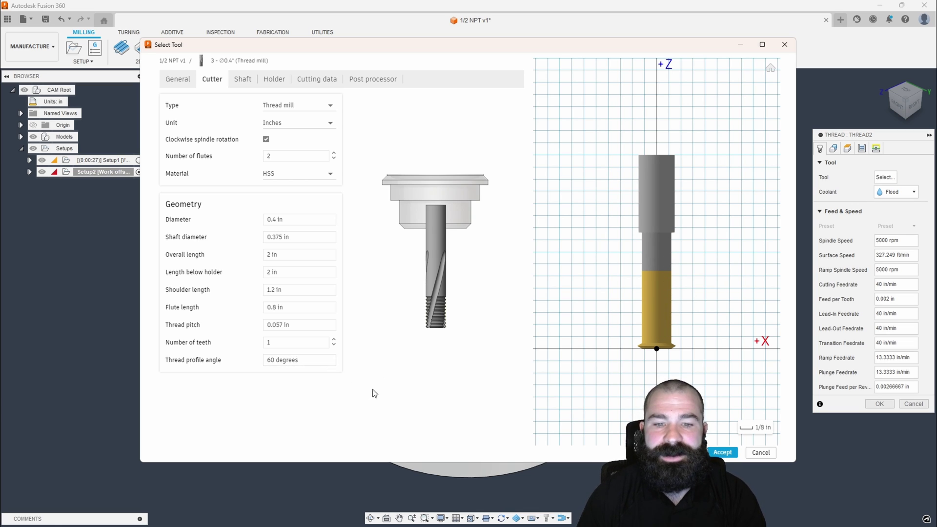
pyautogui.click(722, 453)
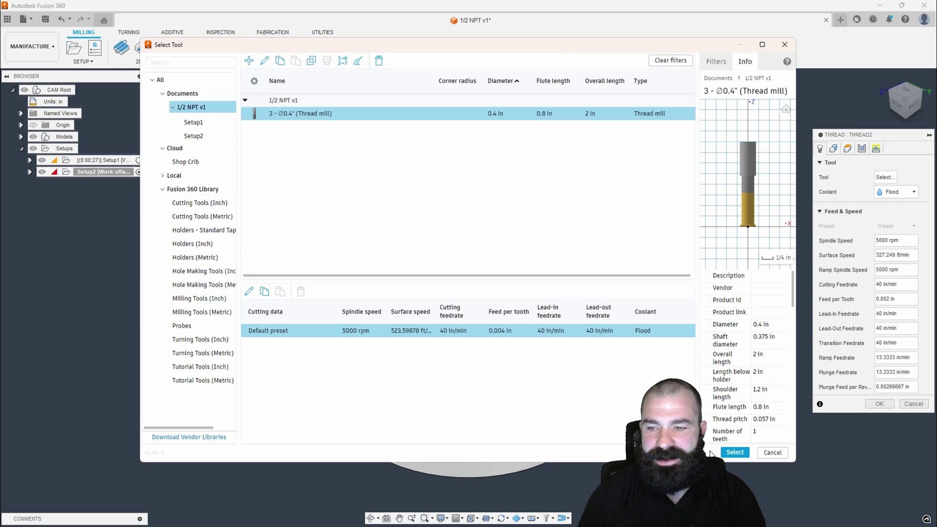
# Use the new thread mill for Thread2 and select the tapered outer face as its geometry.
pyautogui.click(732, 453)
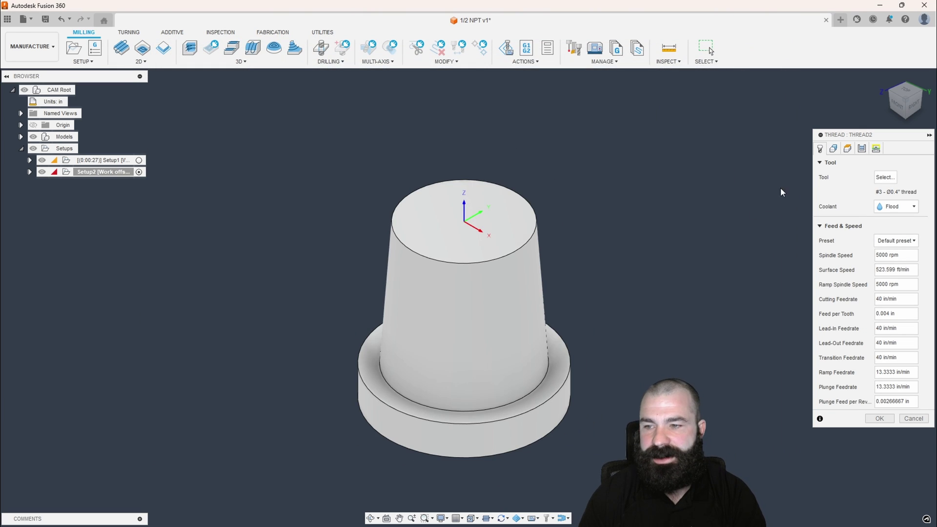
pyautogui.click(833, 150)
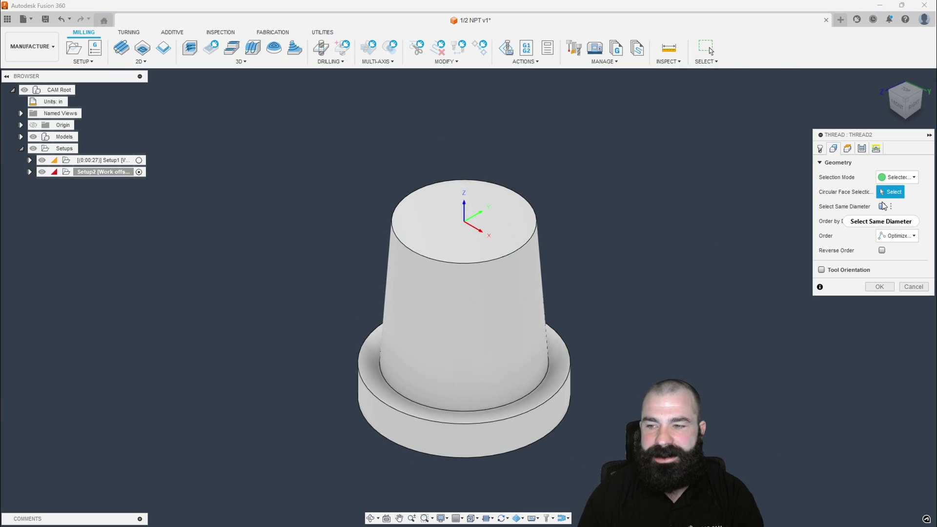
pyautogui.click(520, 288)
pyautogui.keyDown('shift'); pyautogui.moveTo(520, 288); pyautogui.dragTo(576, 205, button='middle'); pyautogui.keyUp('shift')
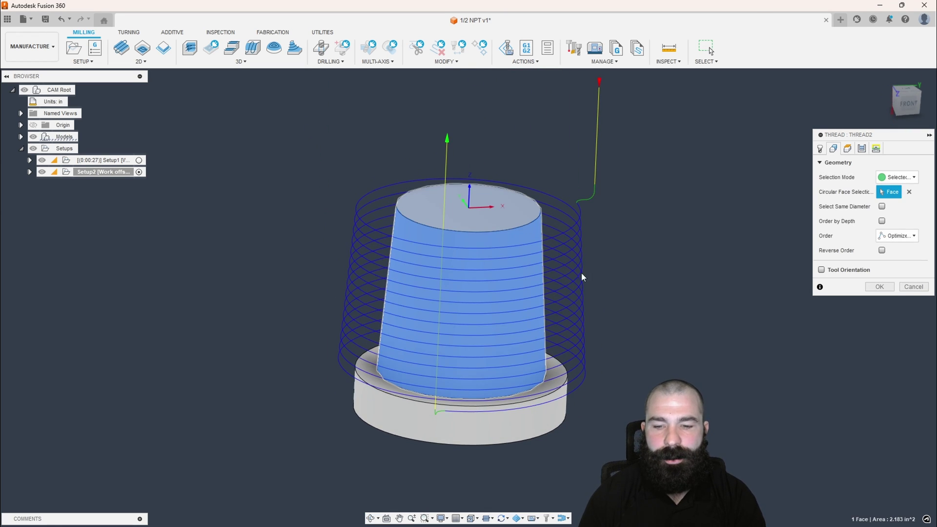
pyautogui.keyDown('shift'); pyautogui.moveTo(582, 351); pyautogui.dragTo(558, 336, button='middle'); pyautogui.keyUp('shift')
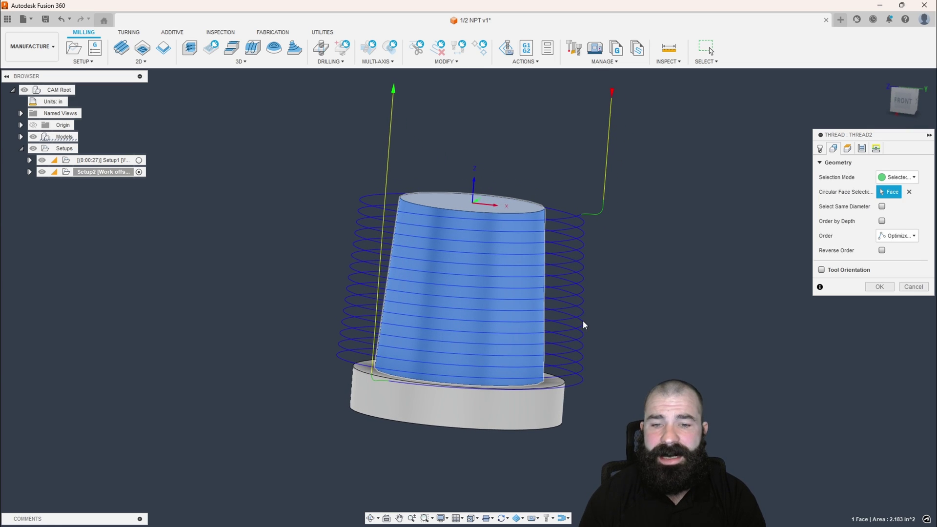
# Set the bottom height offset to .2 and view the part from the front.
pyautogui.click(847, 148)
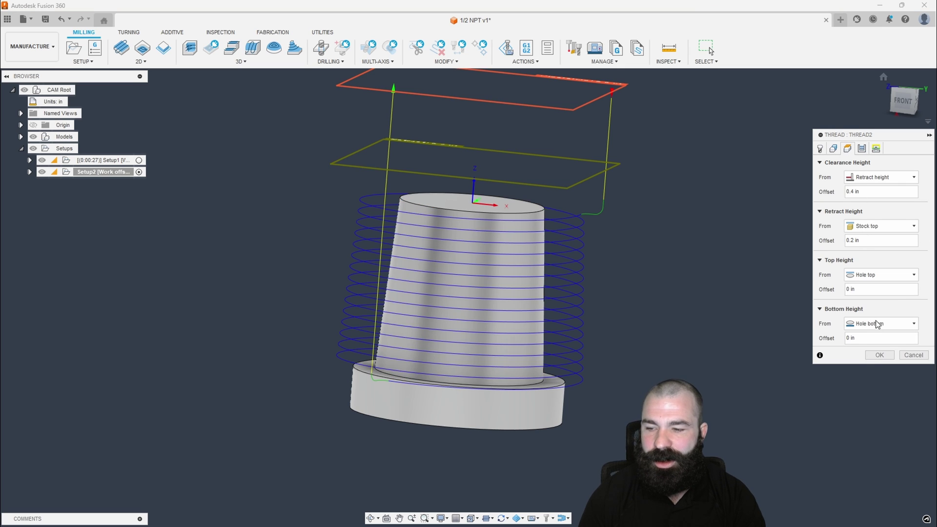
pyautogui.click(867, 337)
pyautogui.moveTo(867, 338); pyautogui.dragTo(816, 350)
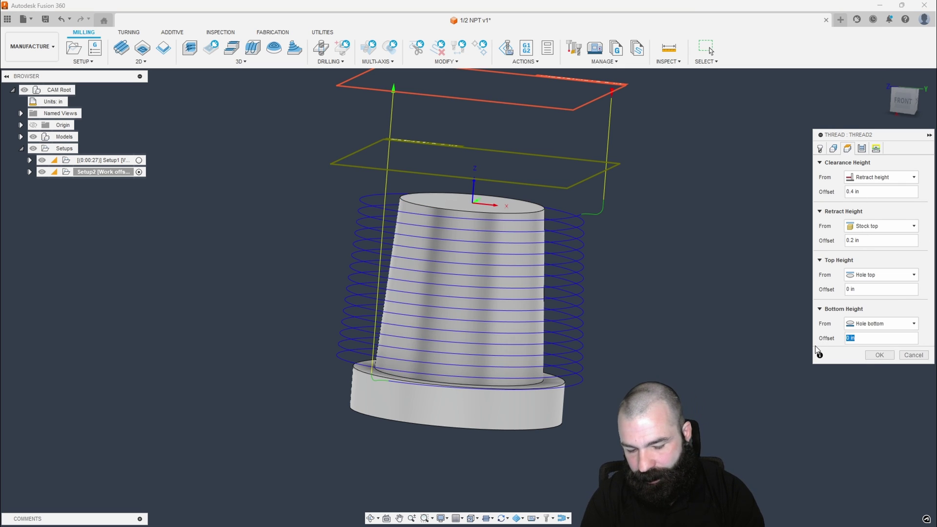
pyautogui.write('.2')
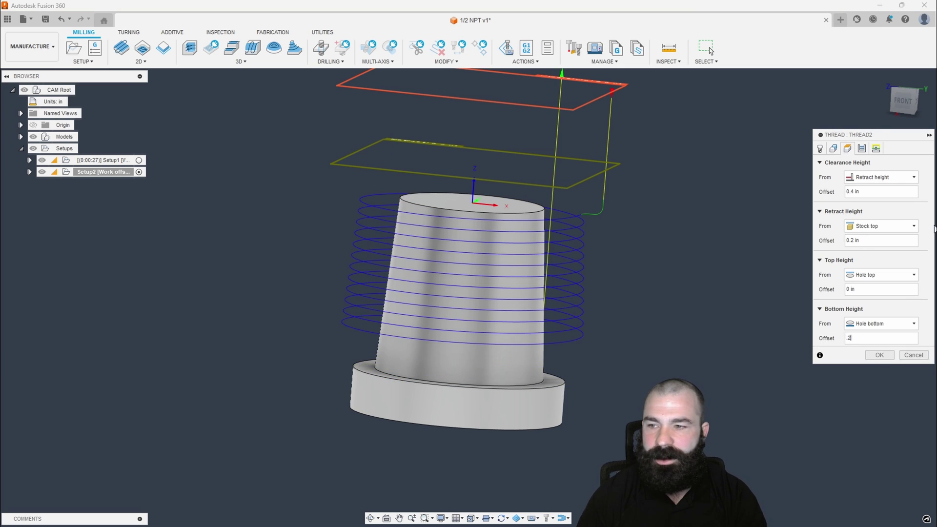
pyautogui.click(906, 105)
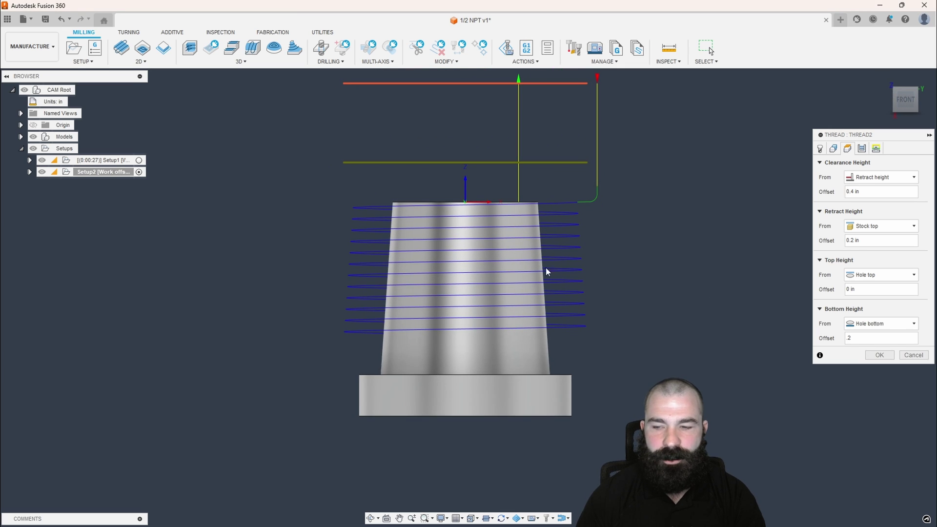
# Enter a .057 pitch diameter offset on Passes and generate the Thread2 toolpath.
pyautogui.click(862, 148)
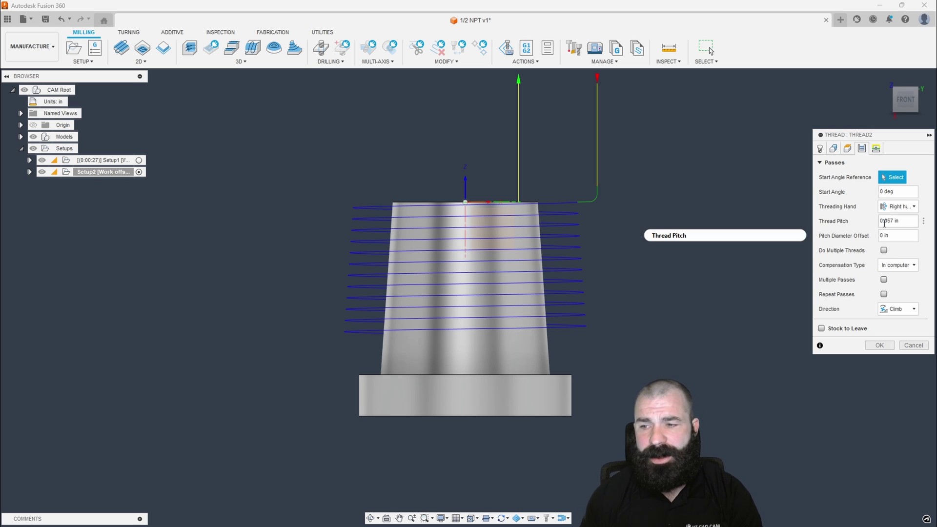
pyautogui.moveTo(885, 223)
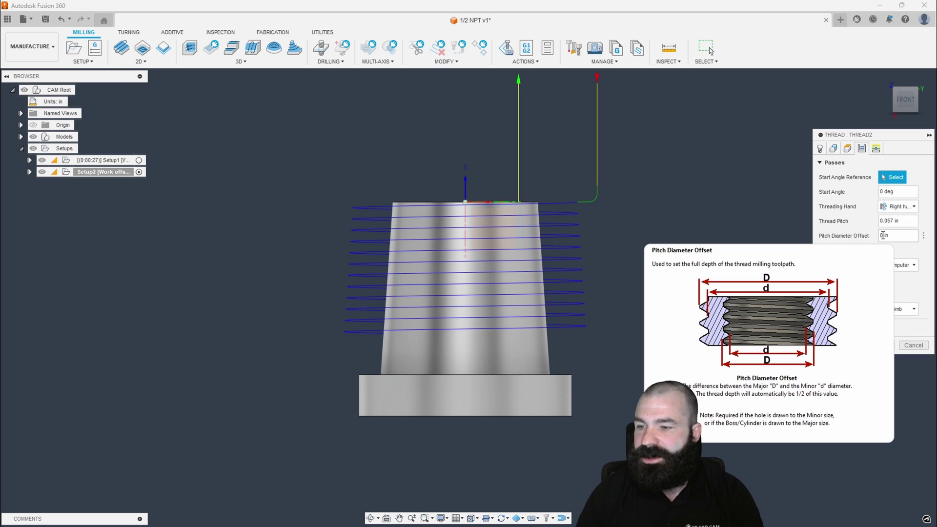
pyautogui.click(896, 233)
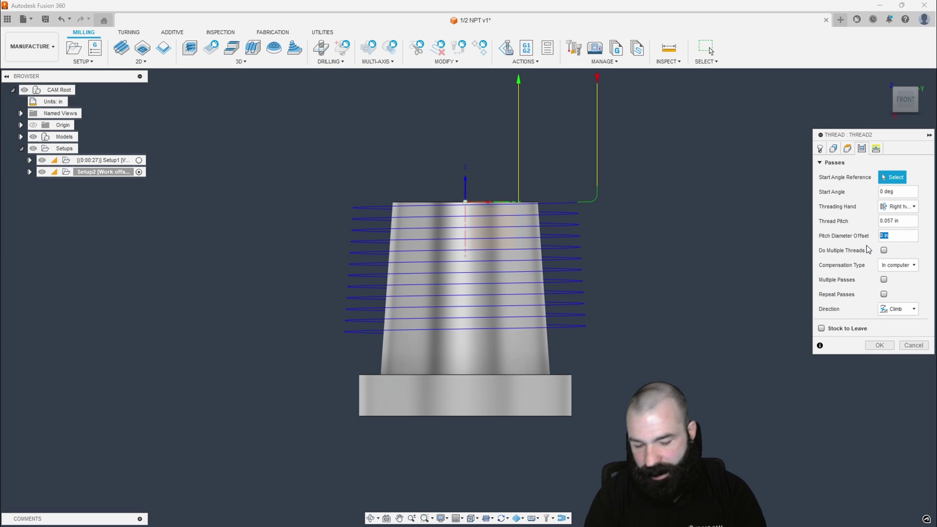
pyautogui.write('.057')
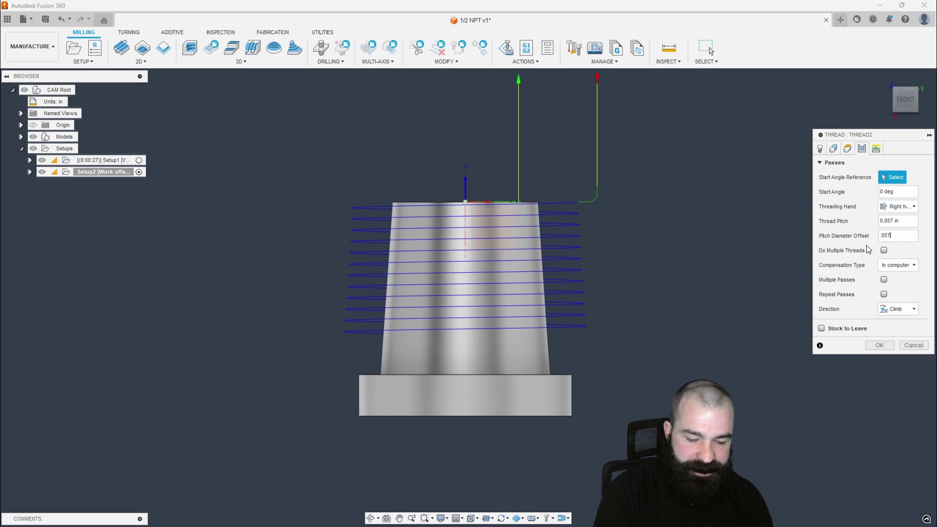
pyautogui.write('1')
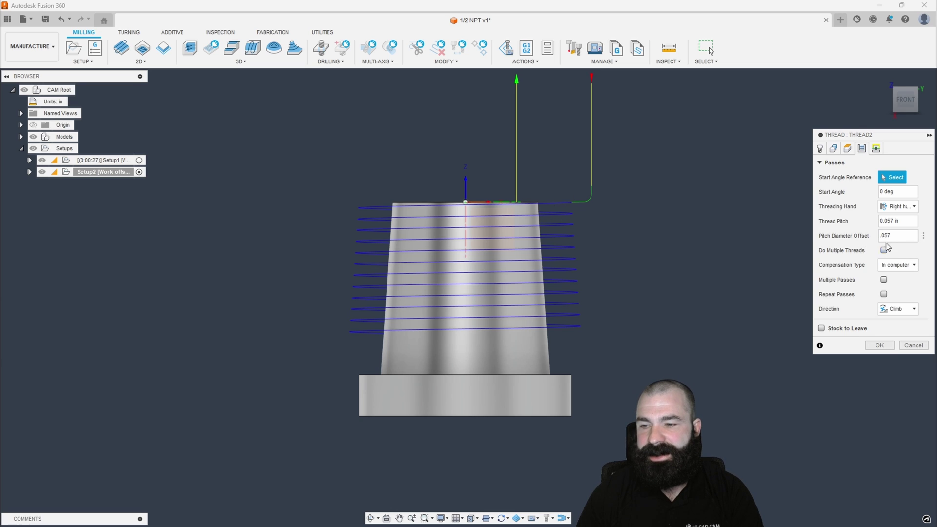
pyautogui.click(880, 347)
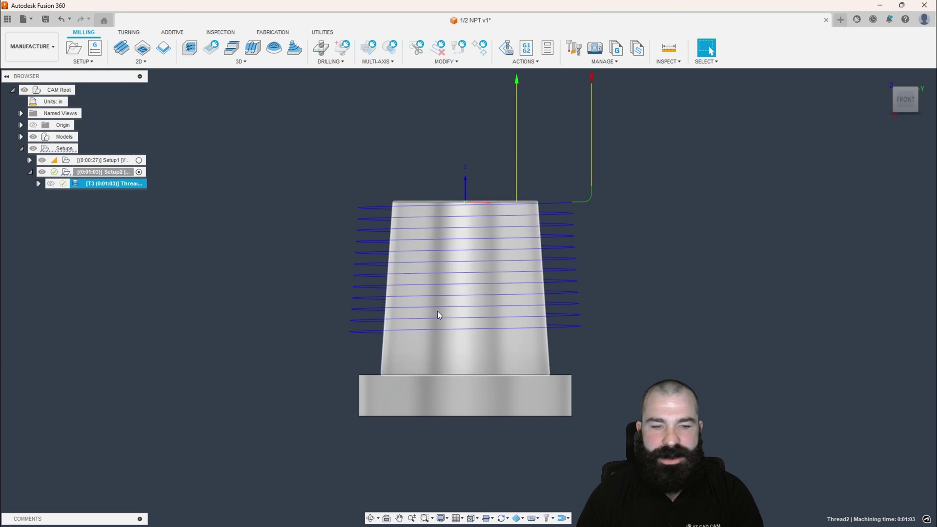
# Duplicate Thread2 from its right-click menu, hide Models, and select the Thread2 (2) copy.
pyautogui.rightClick(107, 184)
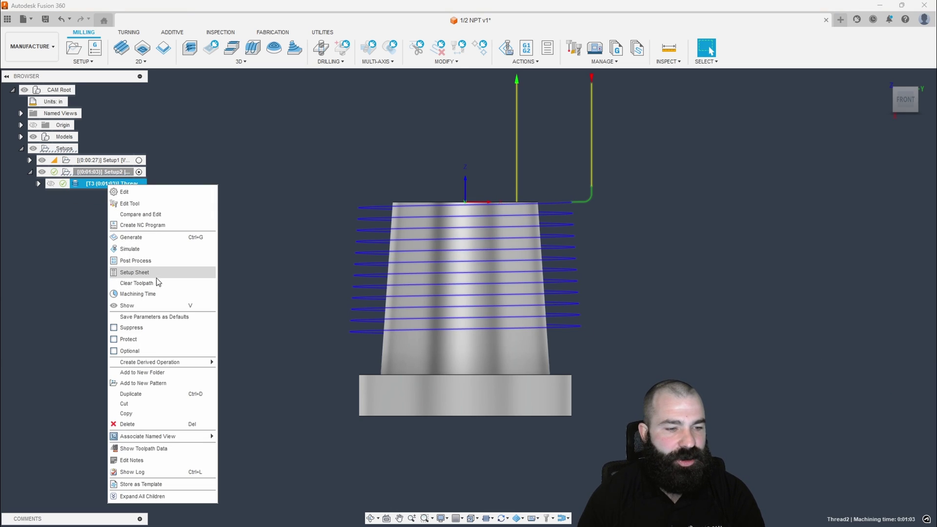
pyautogui.press('Escape')
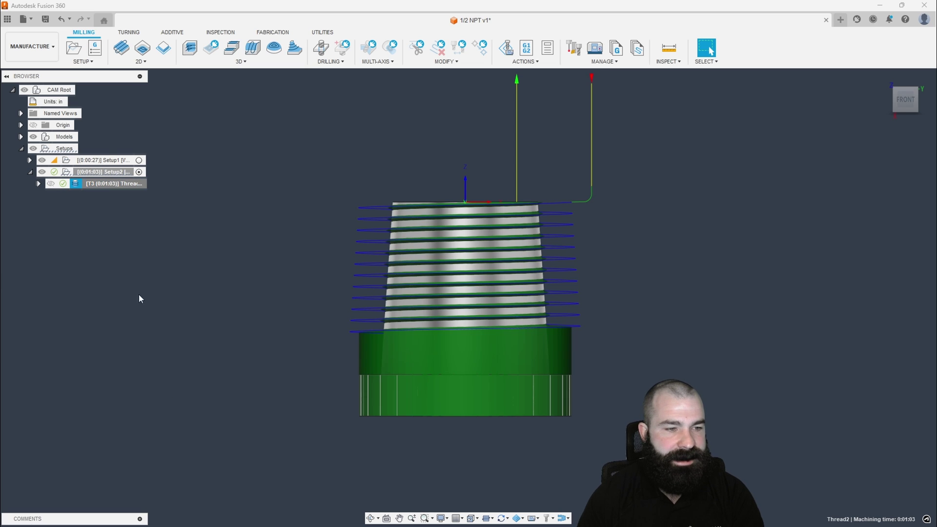
pyautogui.keyDown('shift'); pyautogui.moveTo(209, 265); pyautogui.dragTo(328, 218, button='middle'); pyautogui.keyUp('shift')
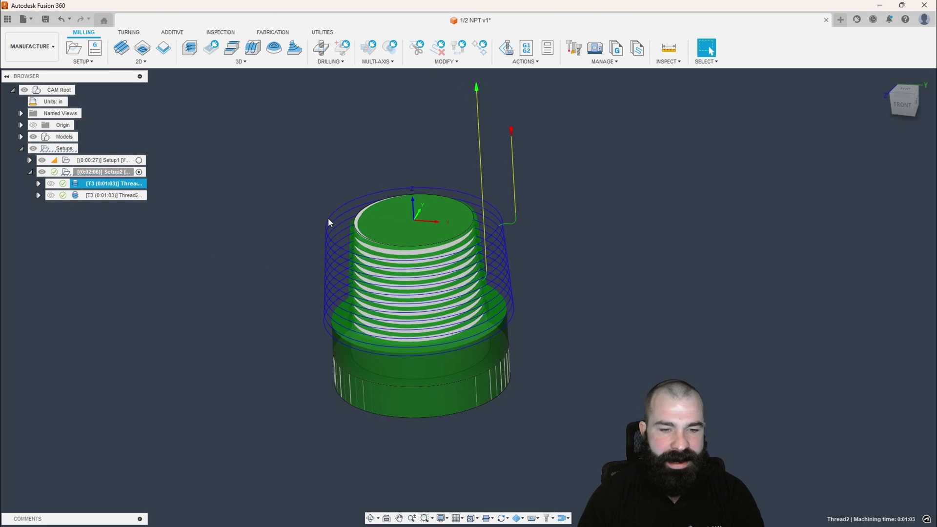
pyautogui.scroll(4, 362, 241)
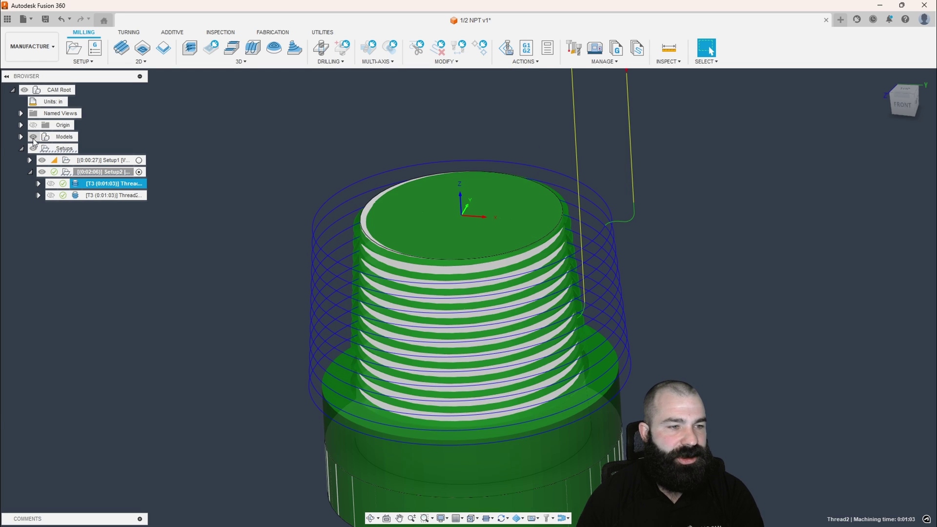
pyautogui.click(34, 136)
pyautogui.keyDown('shift'); pyautogui.moveTo(196, 122); pyautogui.dragTo(710, 51, button='middle'); pyautogui.keyUp('shift')
pyautogui.click(711, 51)
pyautogui.click(76, 196)
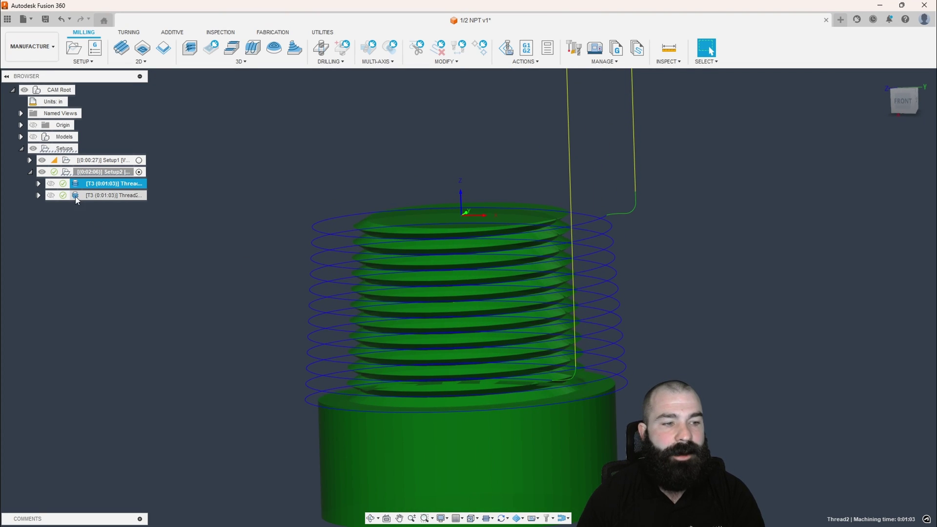
# Change Thread2 (2)'s pitch diameter offset to 0.057*2 and regenerate its toolpath.
pyautogui.doubleClick(75, 195)
pyautogui.click(861, 149)
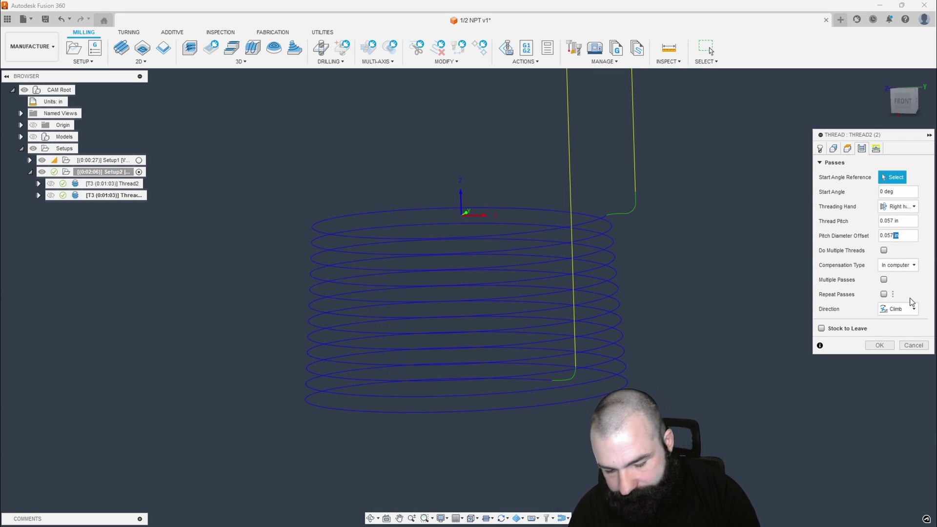
pyautogui.write('*2')
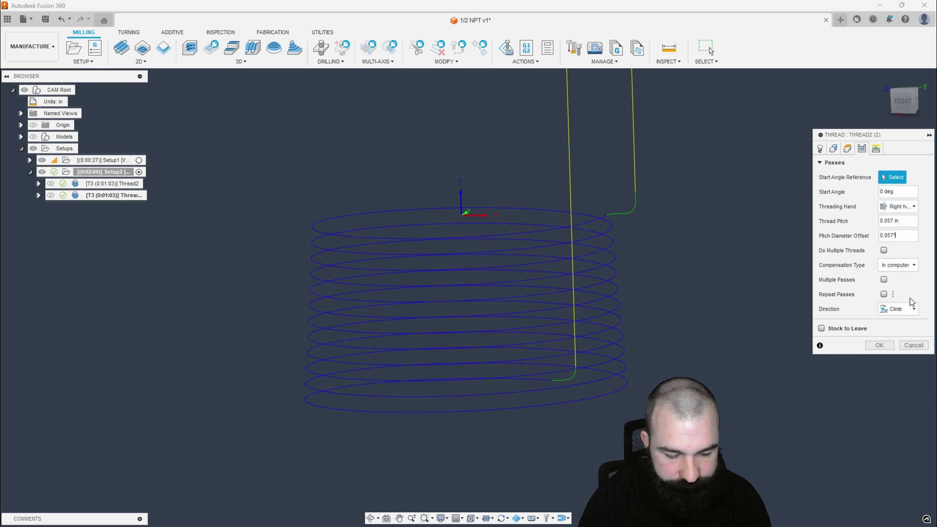
pyautogui.click(880, 346)
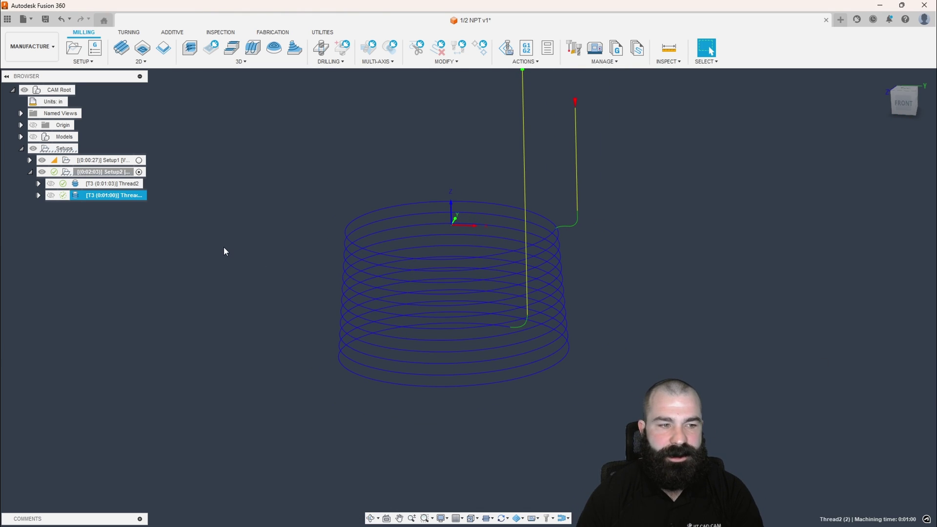
pyautogui.click(96, 184)
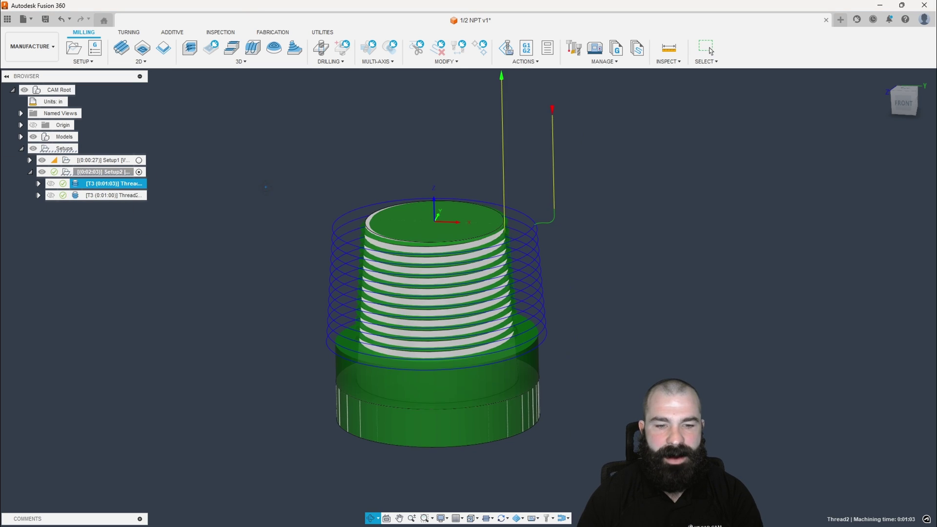
# Move Thread2 (2) above Thread2 in Setup2 and view its toolpath with Models hidden.
pyautogui.click(708, 49)
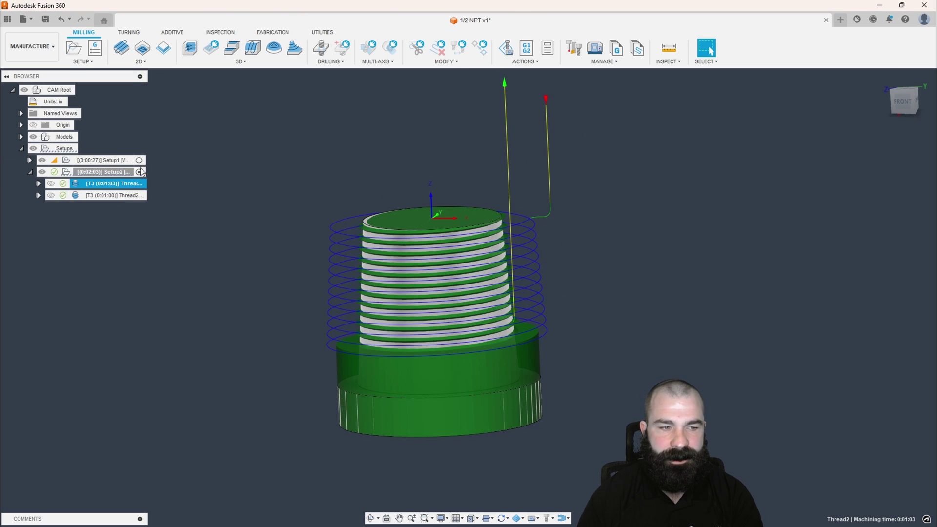
pyautogui.click(140, 171)
pyautogui.moveTo(96, 197); pyautogui.dragTo(103, 184)
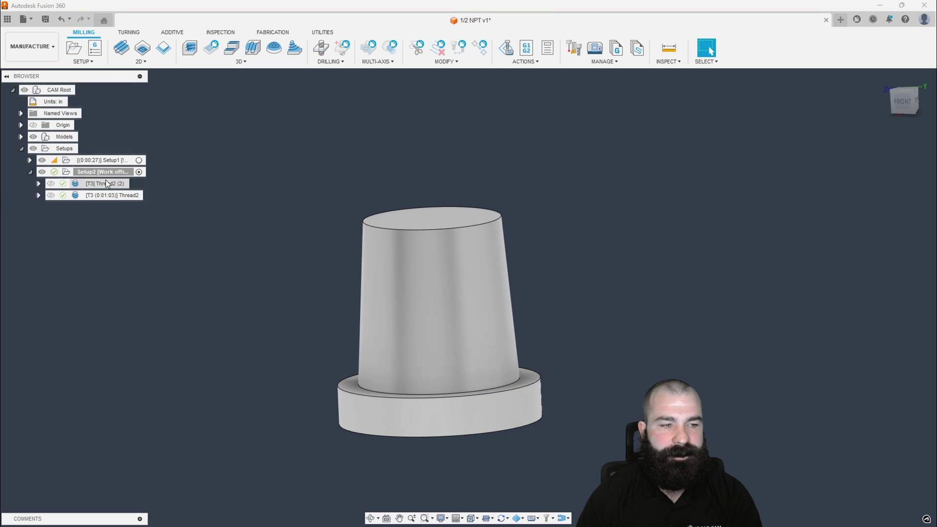
pyautogui.click(107, 184)
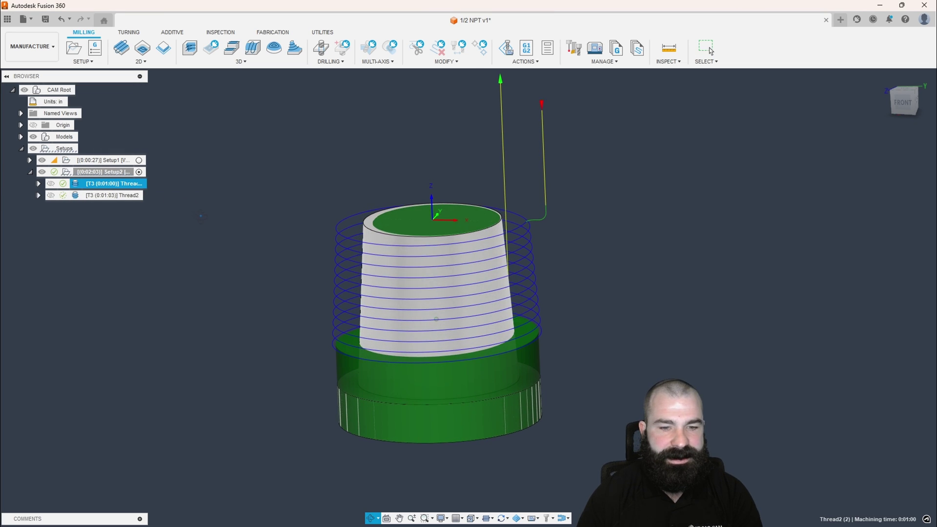
pyautogui.scroll(2, 385, 248)
pyautogui.click(39, 138)
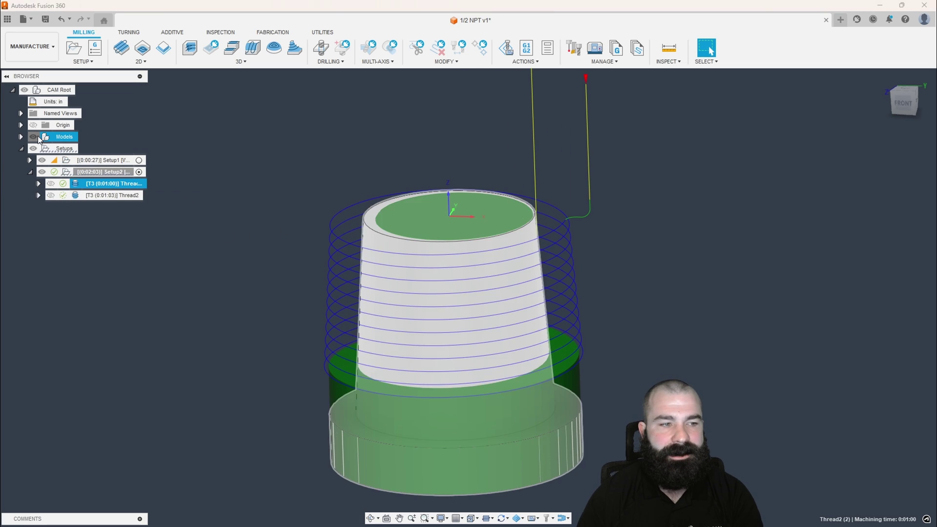
pyautogui.click(38, 138)
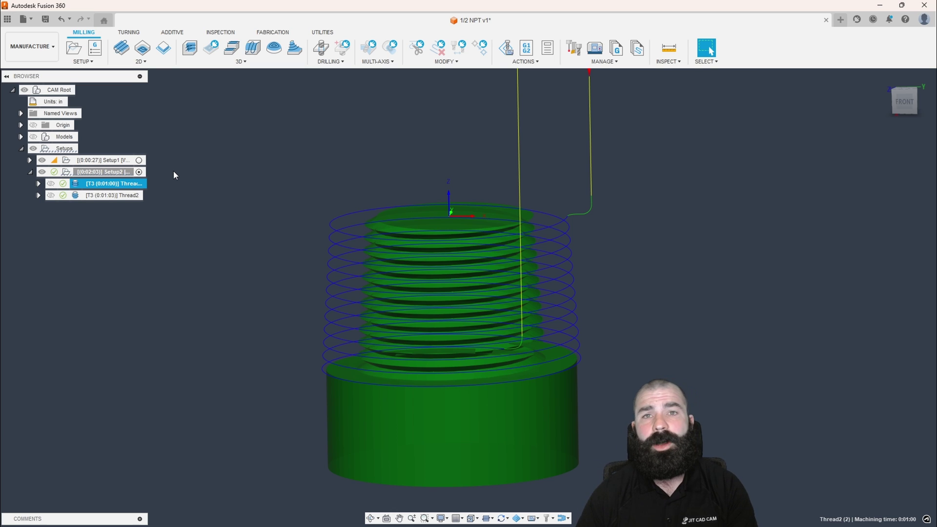
pyautogui.keyDown('shift'); pyautogui.moveTo(174, 175); pyautogui.dragTo(187, 203, button='middle'); pyautogui.keyUp('shift')
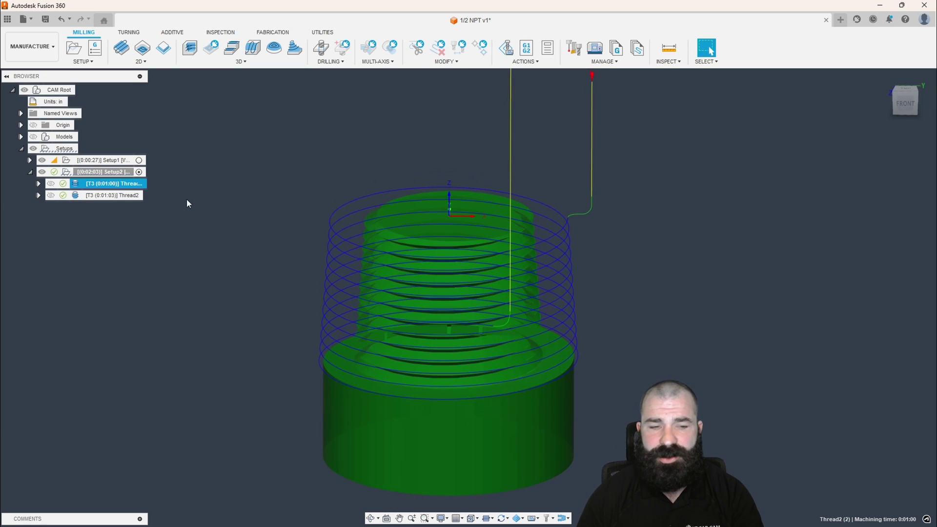
# Edit Thread2 to use a 1/14 thread pitch, keeping In computer compensation, and regenerate it.
pyautogui.doubleClick(86, 196)
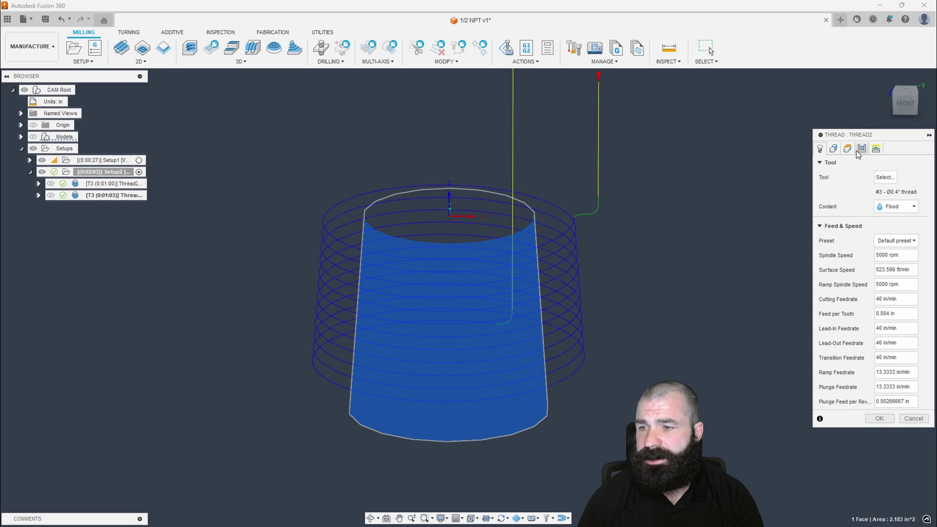
pyautogui.click(859, 149)
pyautogui.doubleClick(892, 221)
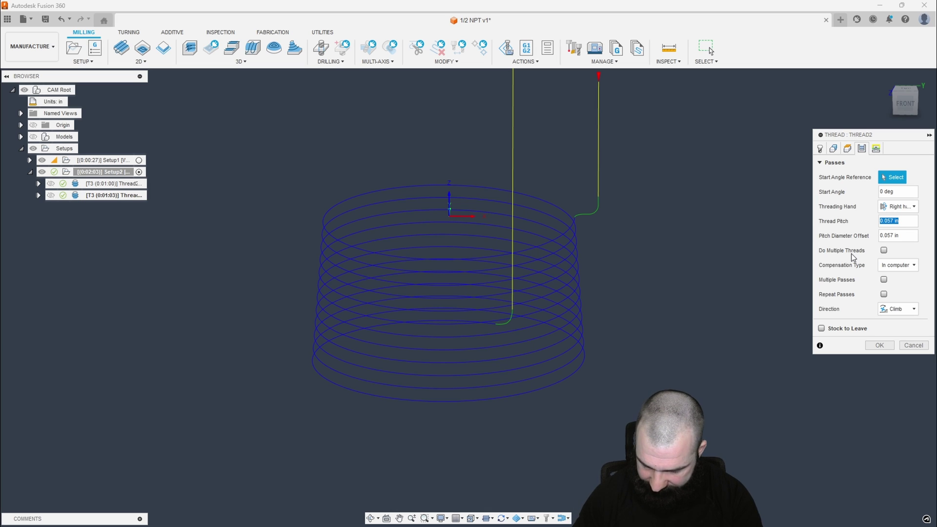
pyautogui.write('1/')
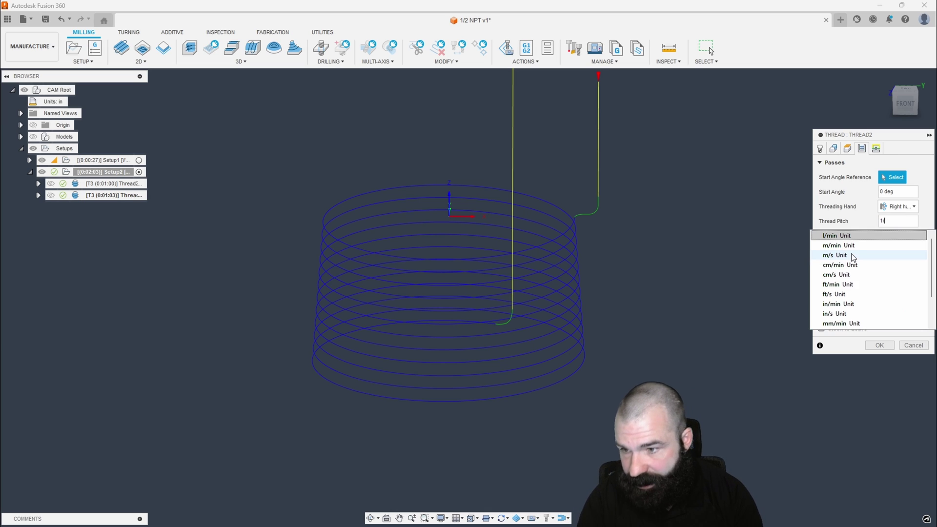
pyautogui.write('14')
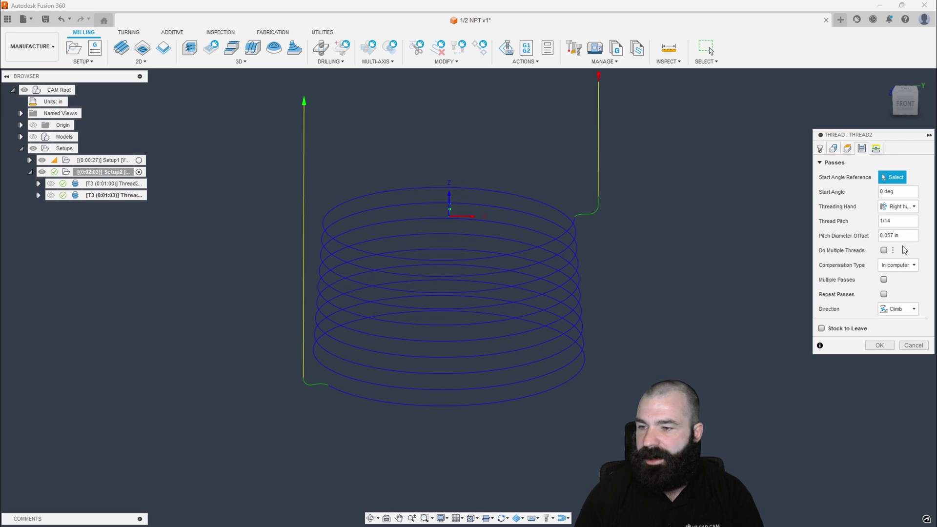
pyautogui.moveTo(903, 235)
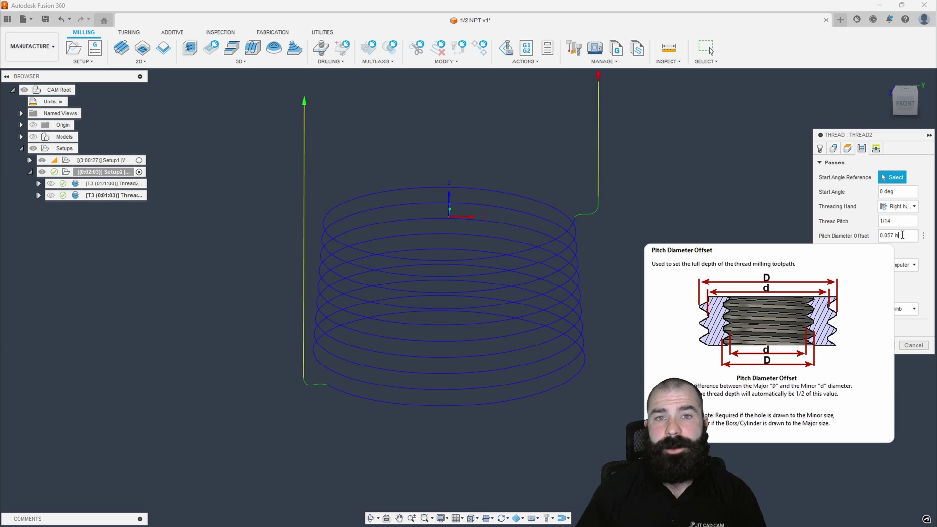
pyautogui.click(903, 235)
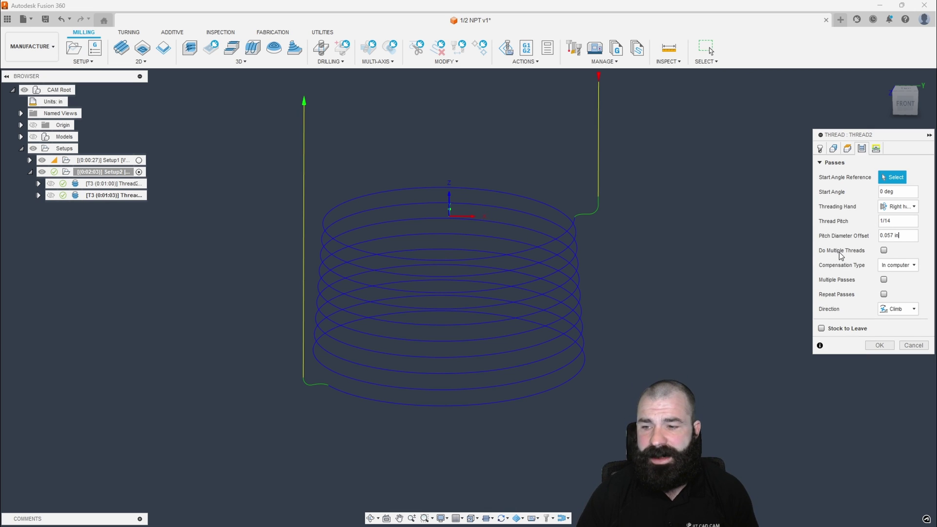
pyautogui.click(896, 266)
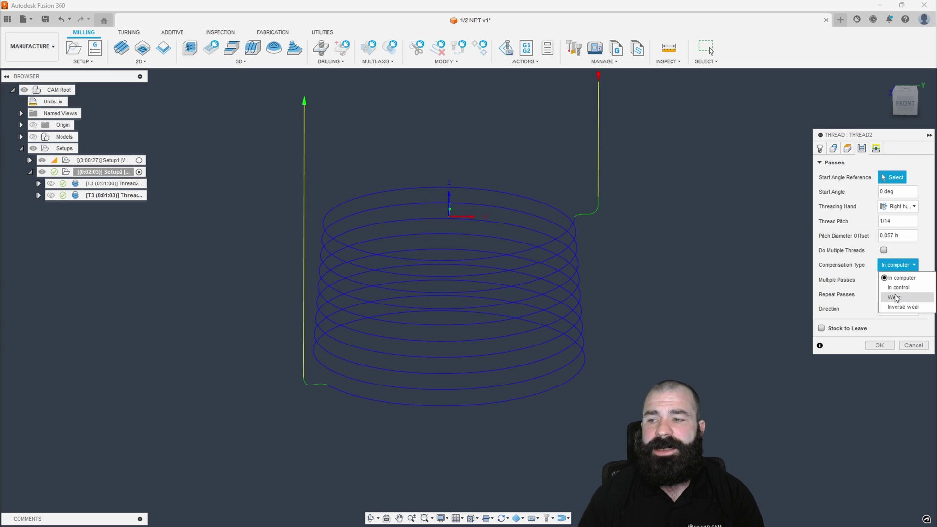
pyautogui.click(863, 286)
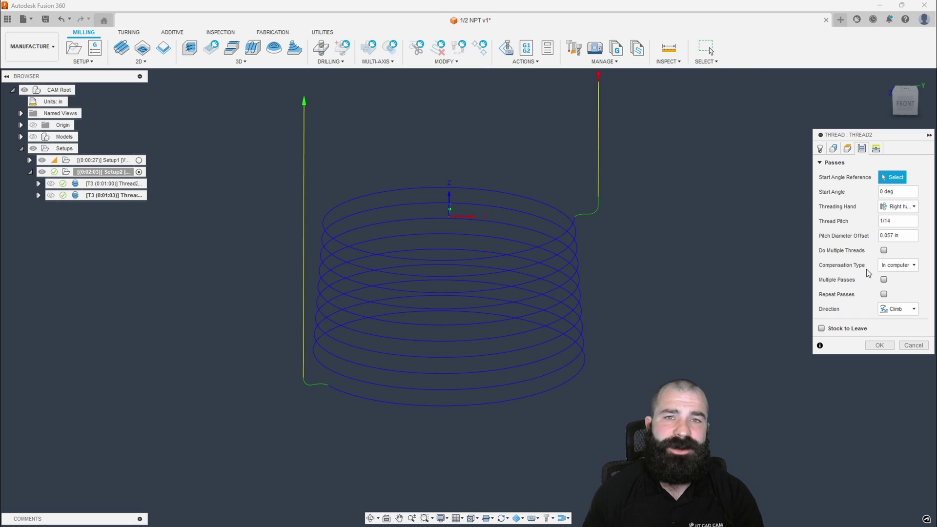
pyautogui.click(879, 346)
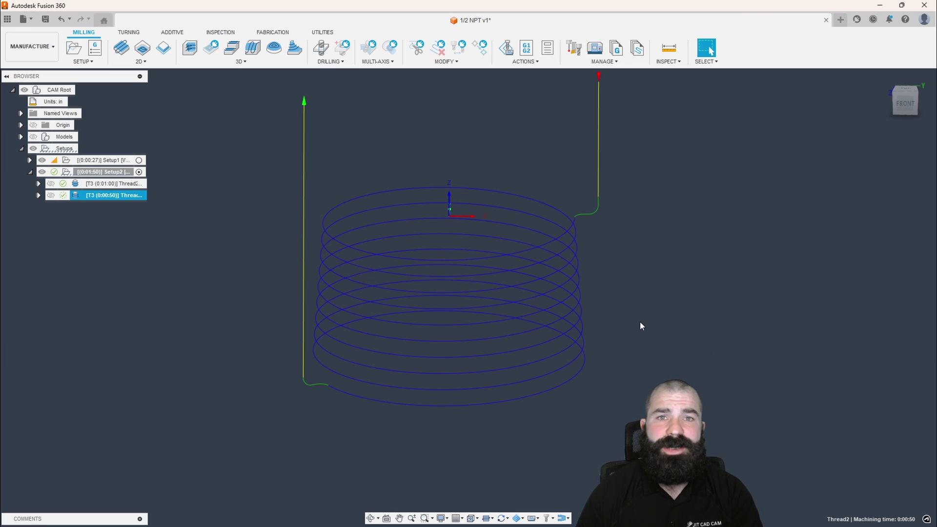